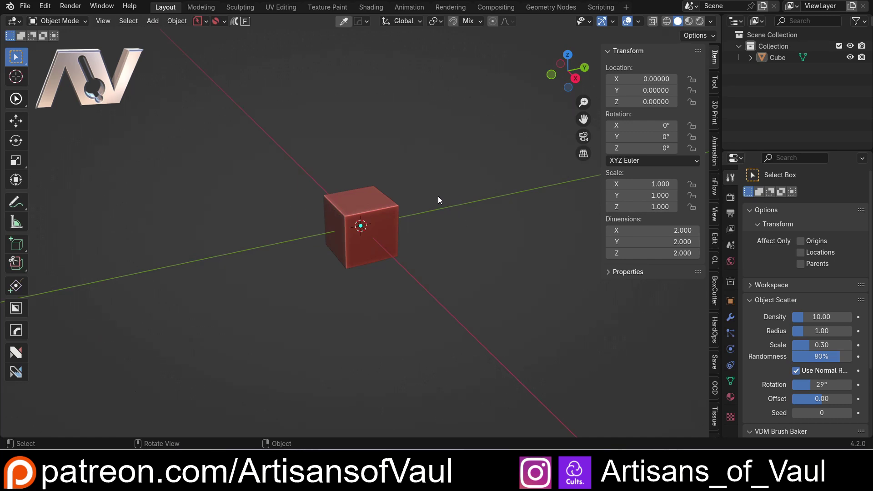
Flatten the cube into a wide slab by scaling it only in X and Y.
scroll(438, 200, "down", 2)
middle_click_drag(452, 216, 413, 212, "shift")
scroll(413, 212, "up", 3)
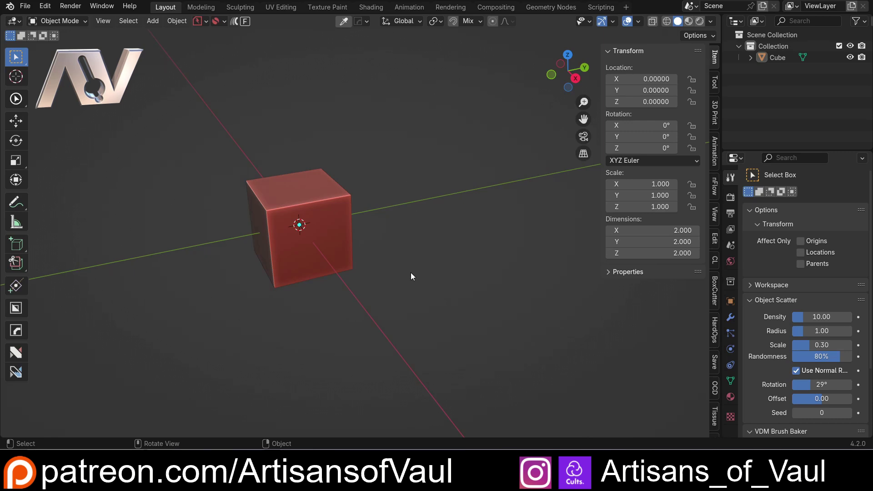
middle_click_drag(411, 277, 309, 251)
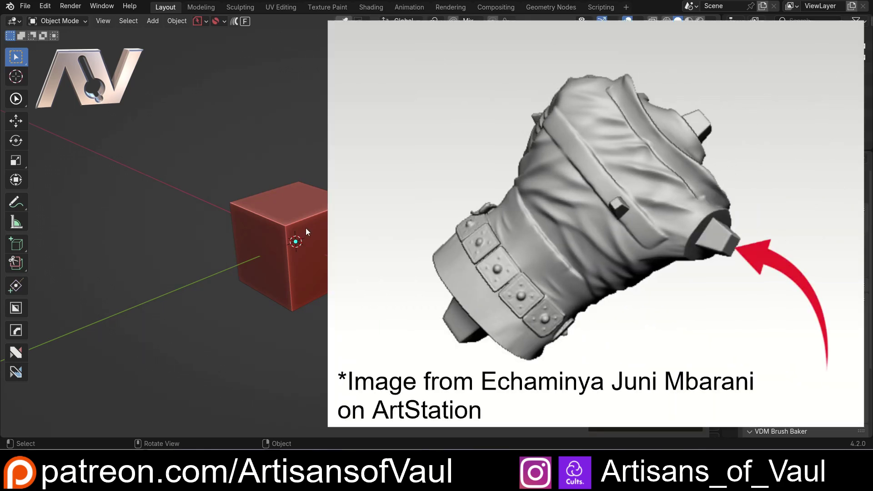
left_click(308, 232)
key("s")
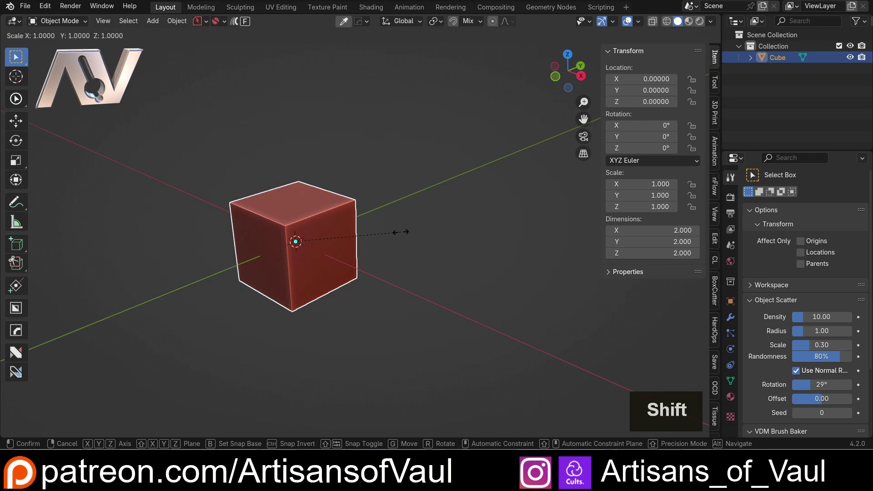
key("shift+z")
left_click(414, 181)
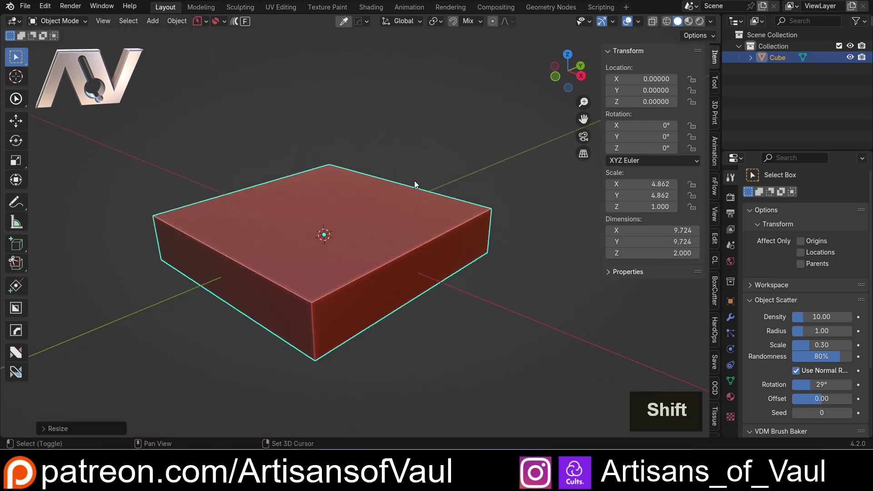
Add a new cube and shift it slightly along Z.
key("shift+a")
mouse_move(326, 190)
left_click(411, 216)
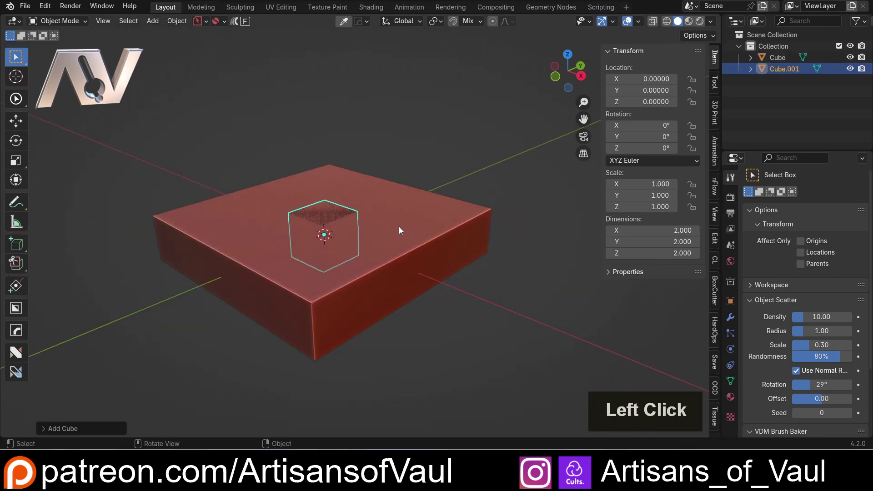
middle_click_drag(399, 231, 326, 222)
key("g")
key("z")
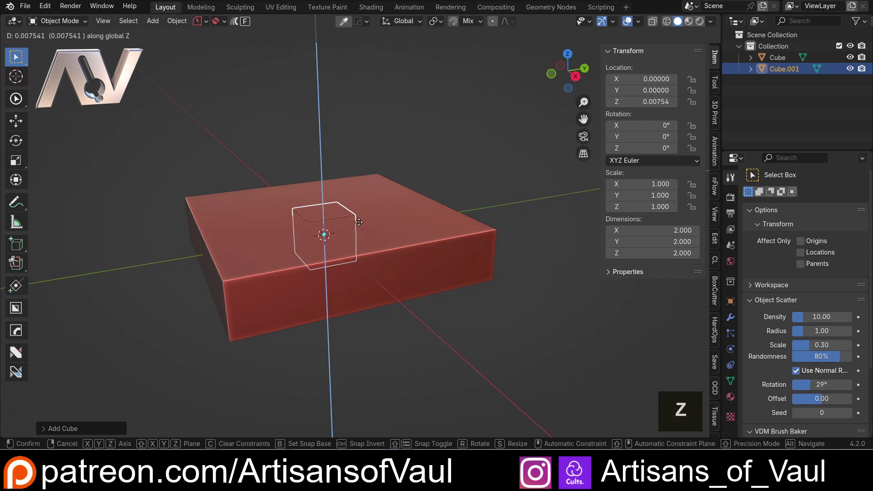
left_click(359, 222)
Extrude the new cube's top face, enlarge it about four times, and extrude it upward.
key("Tab")
left_click(380, 225)
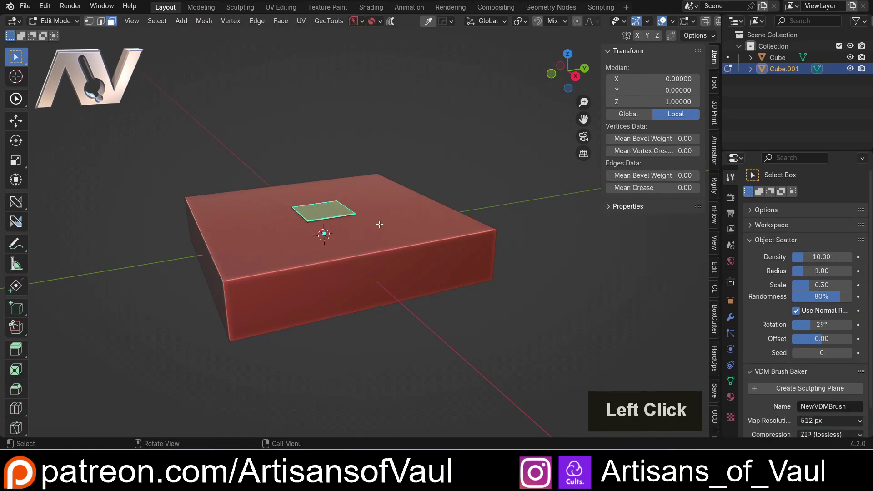
key("e")
key("Escape")
key("s")
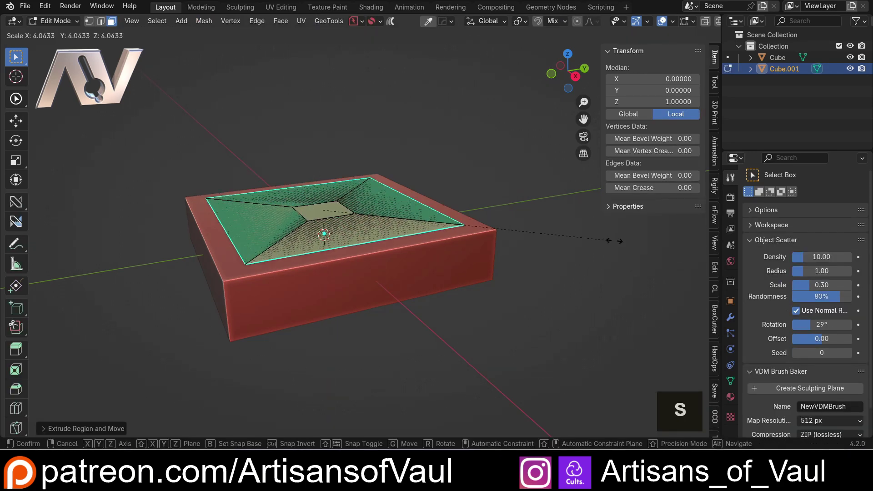
left_click(624, 242)
key("e")
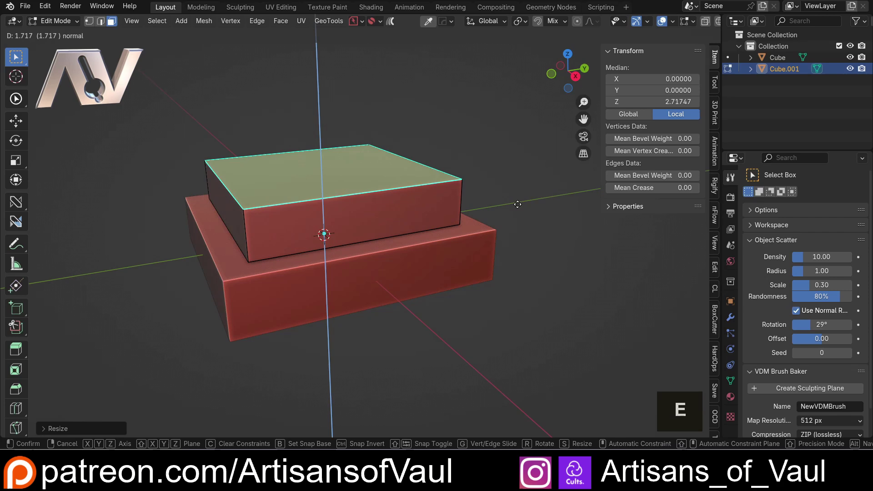
left_click(516, 200)
key("Tab")
left_click(512, 120)
In a straight side view, select the peg's bottom vertices in Edit Mode.
middle_click_drag(451, 223, 378, 231)
left_click(564, 72)
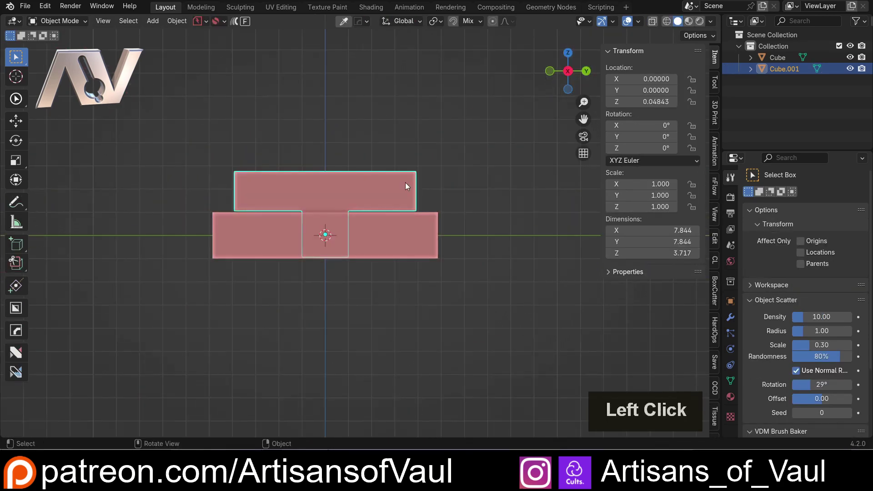
scroll(351, 225, "up", 2)
scroll(351, 225, "up", 2)
left_click(319, 196)
scroll(319, 195, "up", 2)
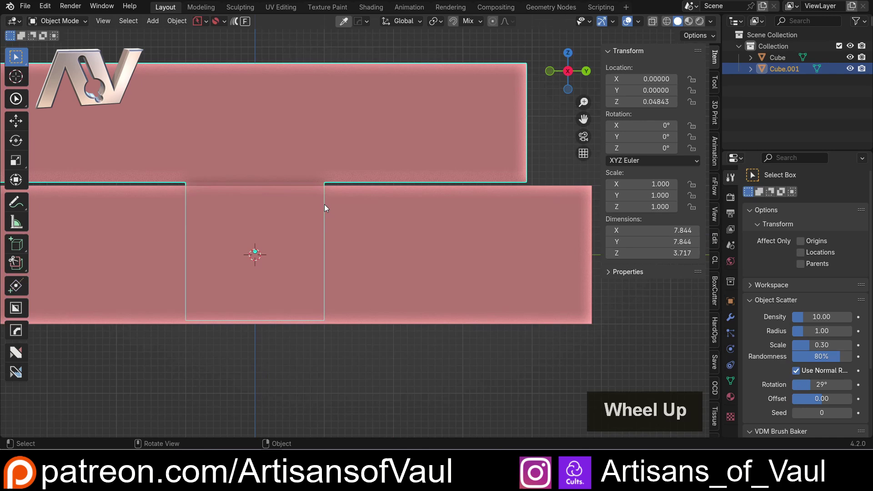
key("Tab")
left_click(193, 207)
left_click_drag(146, 267, 334, 348)
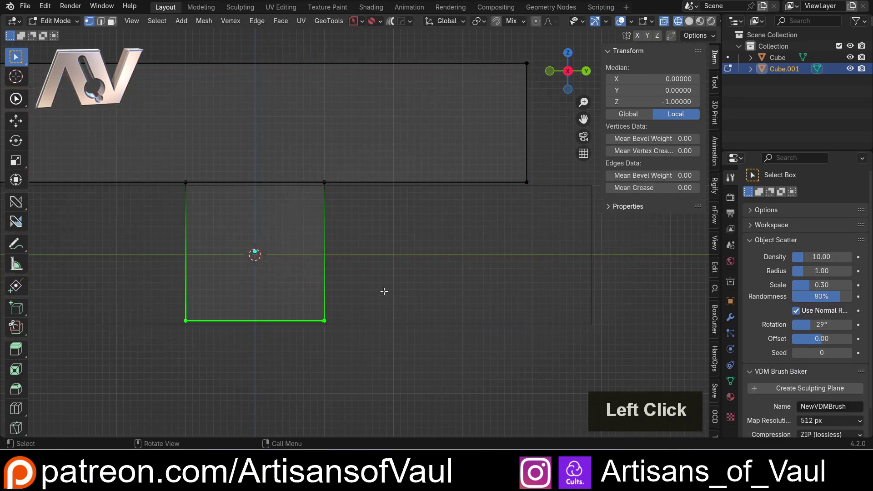
Raise the peg's bottom vertices along Z to shorten it, then return to solid Object Mode.
key("g")
key("z")
left_click(383, 267)
key("Tab")
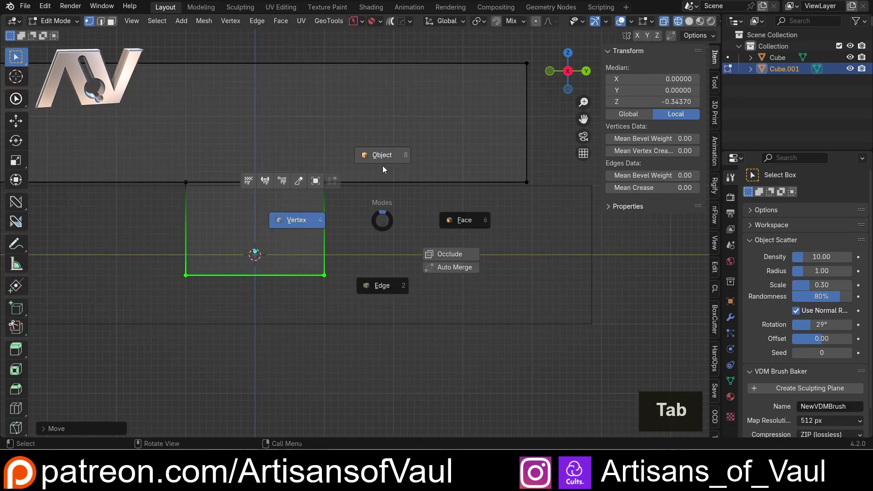
left_click(383, 157)
scroll(364, 231, "down", 1)
scroll(364, 230, "down", 3)
key("shift+z")
scroll(327, 273, "up", 2)
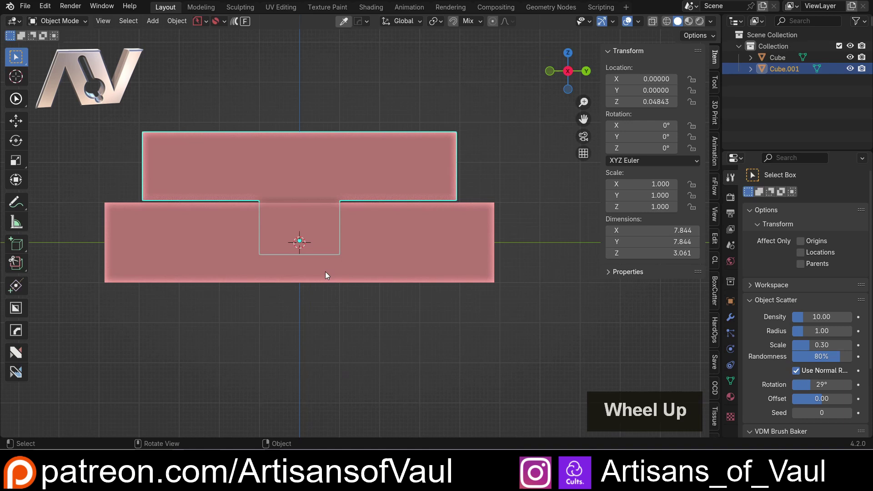
Duplicate the stepped block in place, boolean-subtract it from the slab, and hide the cutter.
middle_click_drag(272, 228, 324, 194, "shift")
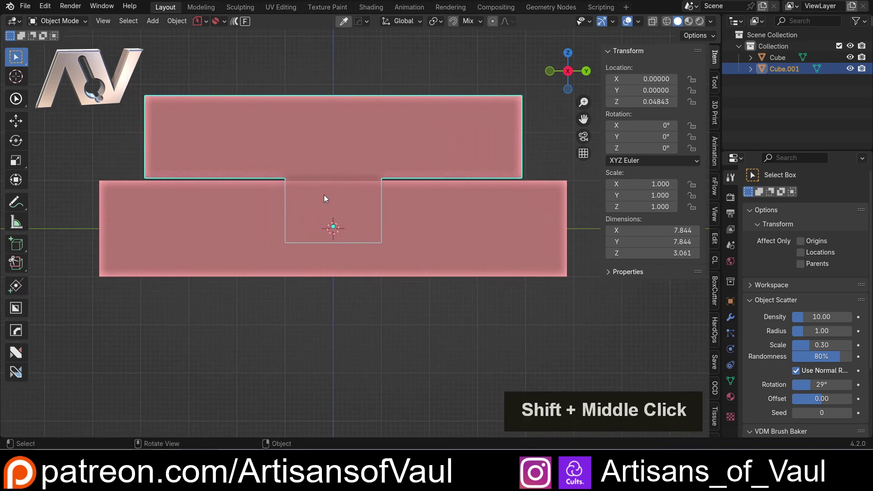
middle_click_drag(410, 193, 370, 209, "shift")
key("shift+d")
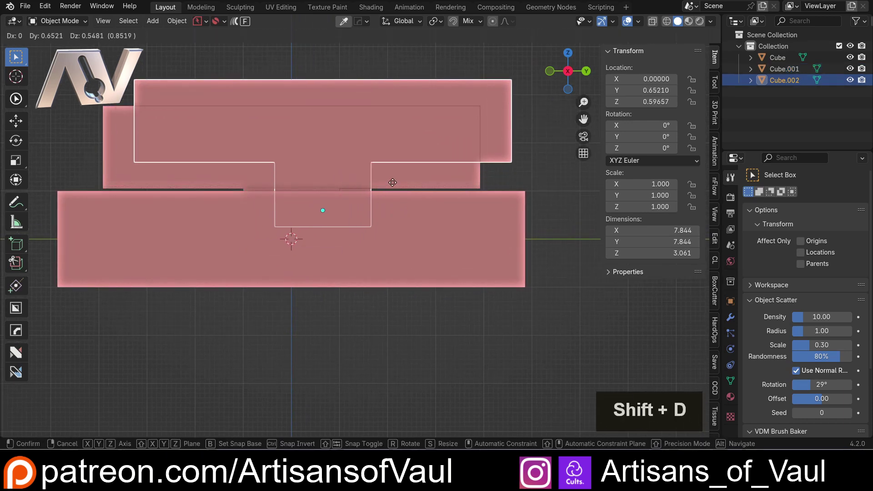
key("Escape")
left_click(406, 231, "shift")
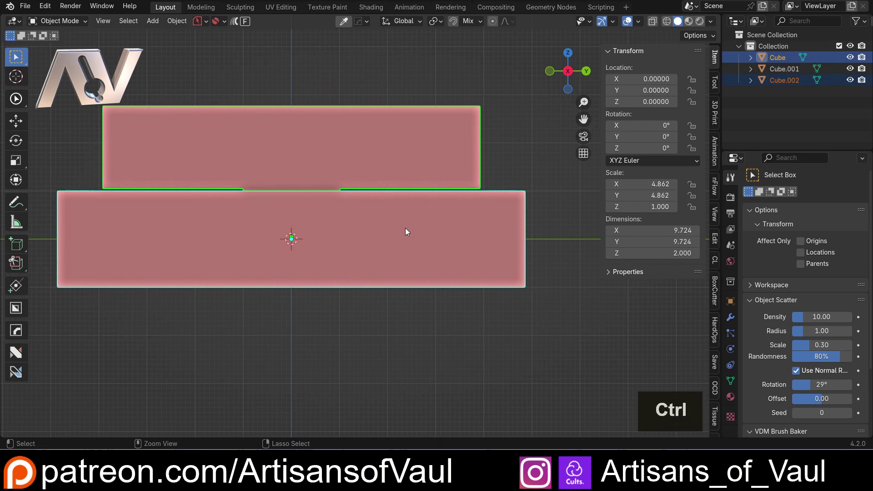
key("ctrl+minus")
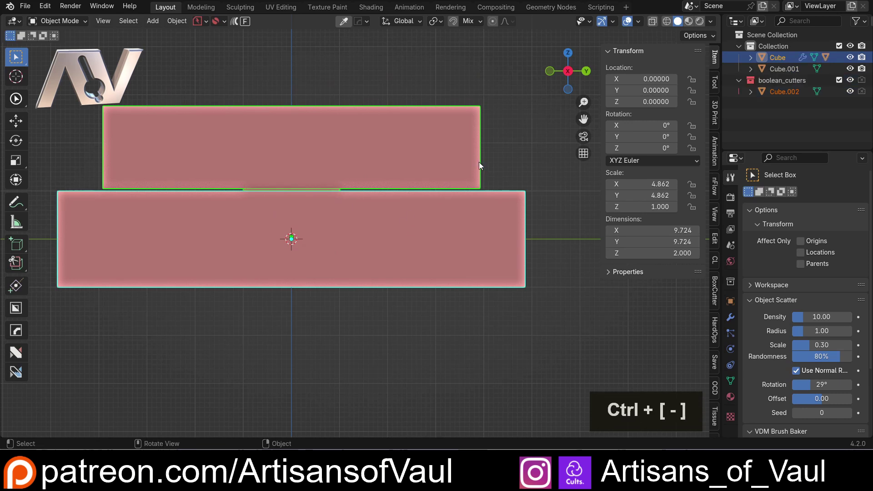
left_click(490, 200, "shift")
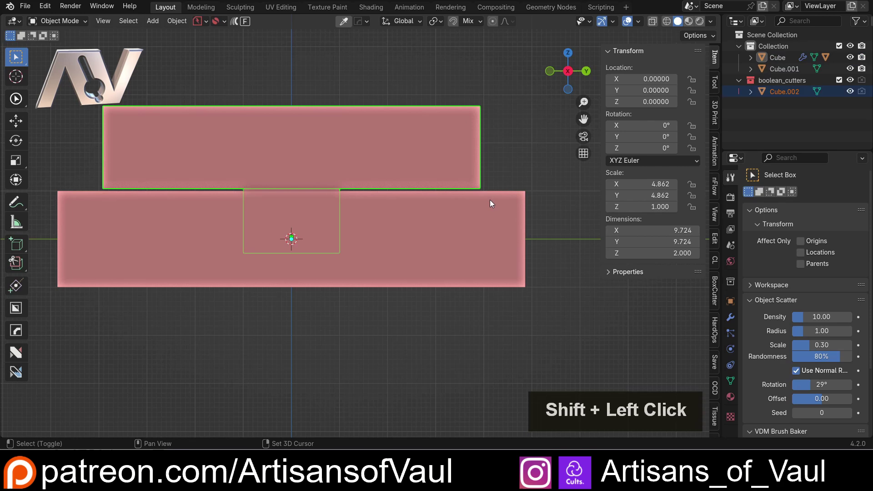
key("h")
Move the top block aside to check the square socket, then undo and return to side view.
left_click(419, 167)
left_click(362, 171)
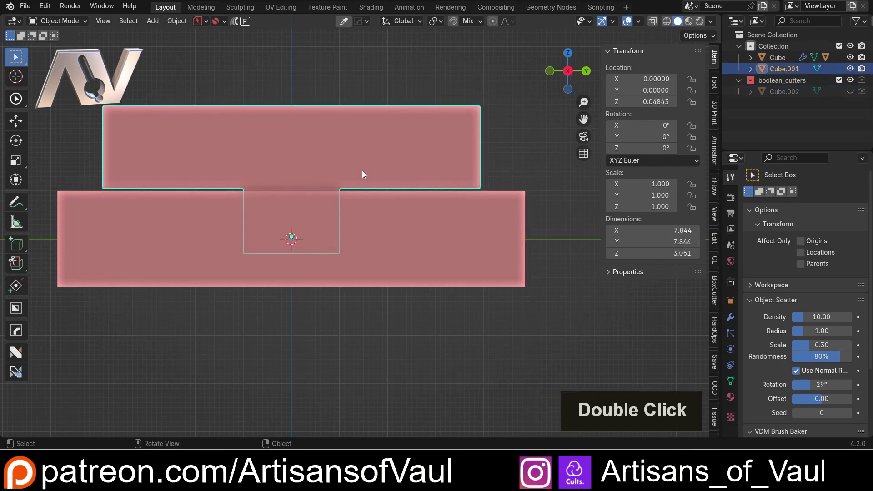
middle_click_drag(362, 171, 357, 208)
key("g")
left_click(307, 230)
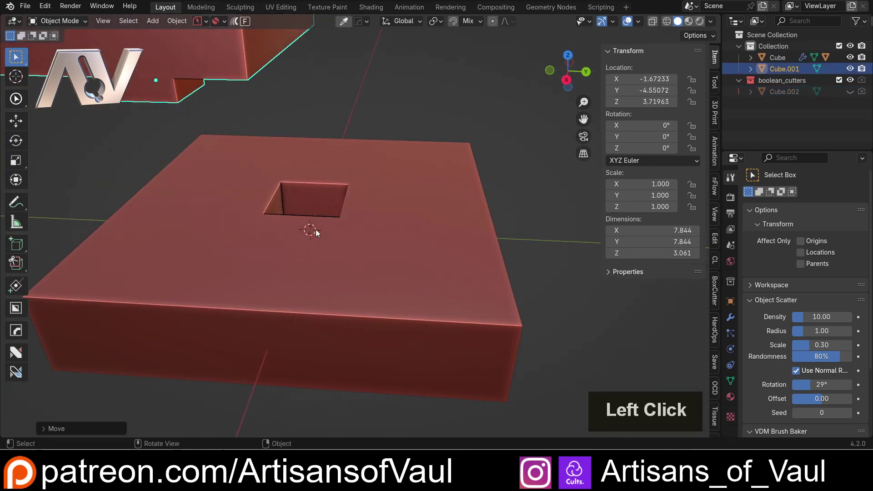
middle_click_drag(307, 230, 262, 175)
key("ctrl+z")
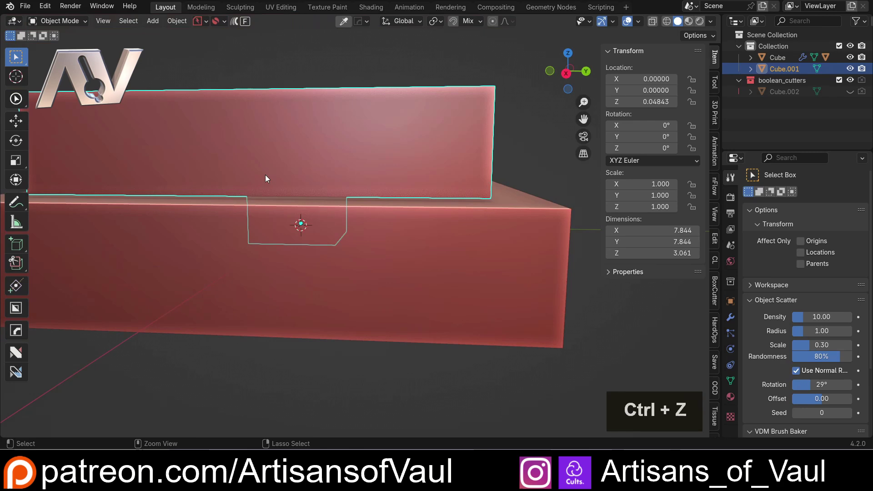
middle_click_drag(326, 238, 549, 116)
left_click(569, 74)
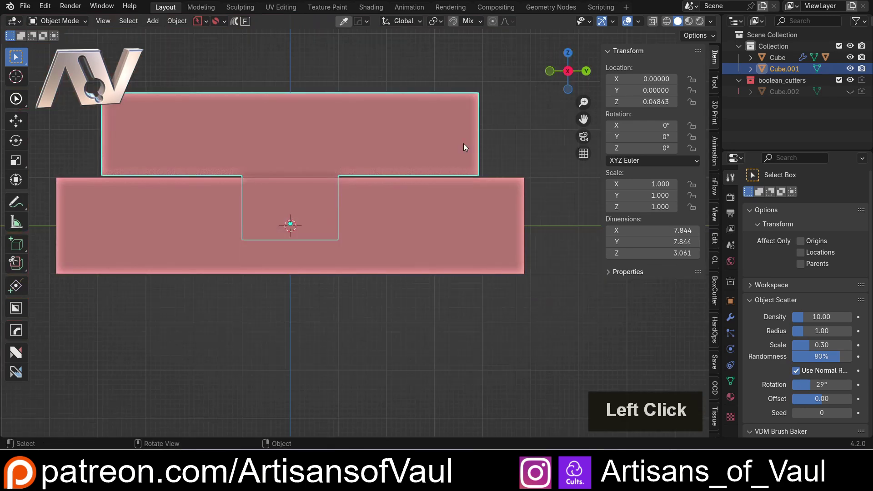
In wireframe, lift the stepped block upward along Z above the slab.
key("shift+z")
scroll(329, 214, "up", 2)
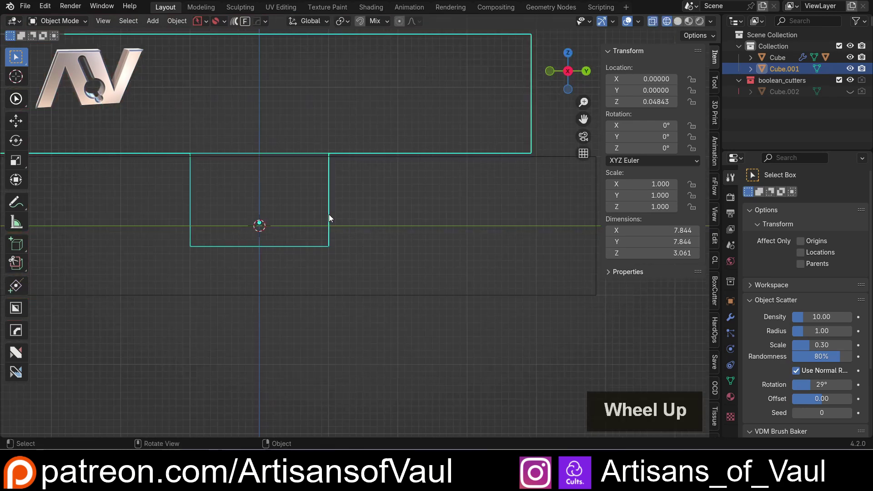
middle_click_drag(356, 286, 399, 250, "shift")
key("g")
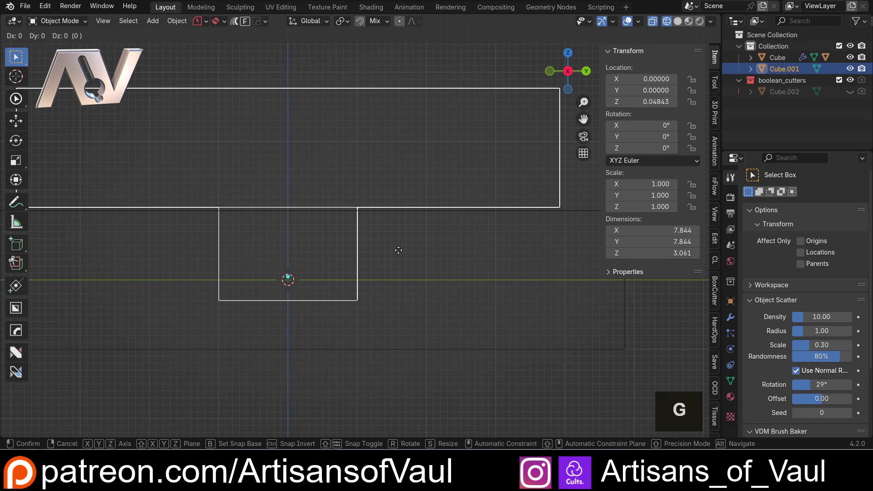
key("z")
left_click(395, 147)
Select the upper key block first, then add the lower base block as active.
scroll(355, 197, "up", 2)
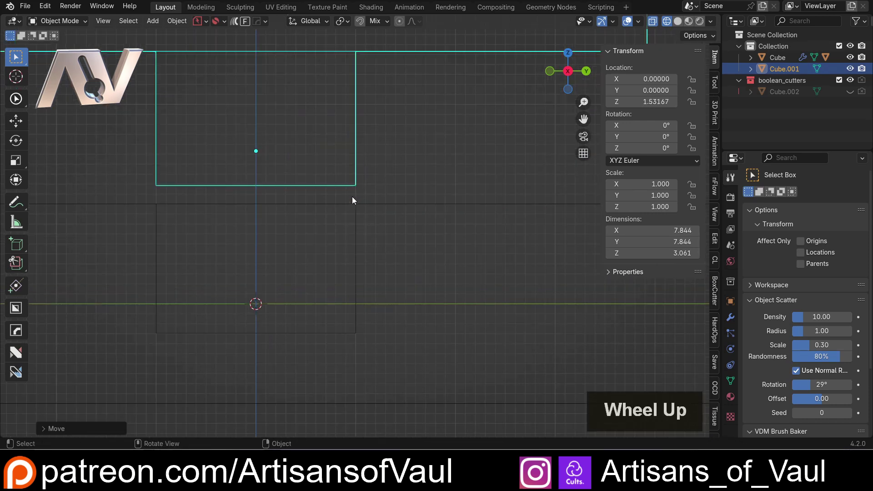
middle_click_drag(357, 212, 412, 173, "shift")
scroll(412, 173, "up", 2)
left_click(425, 163)
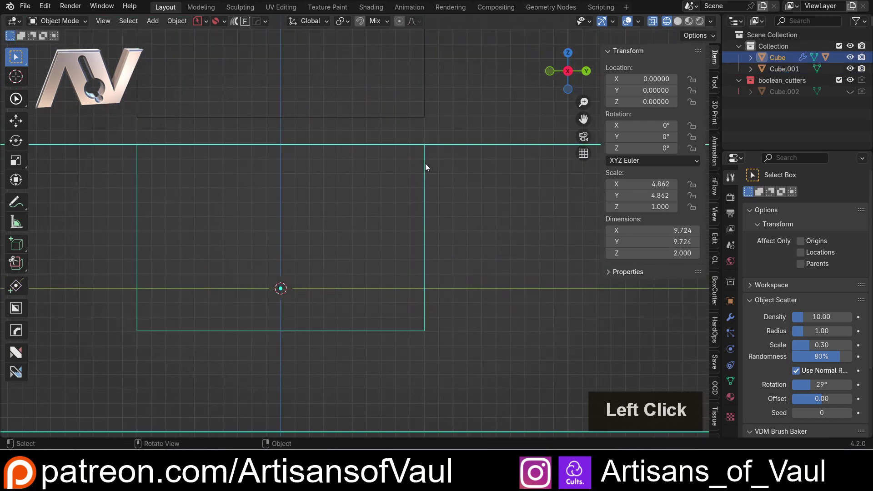
left_click(418, 117, "shift")
scroll(448, 135, "down", 1)
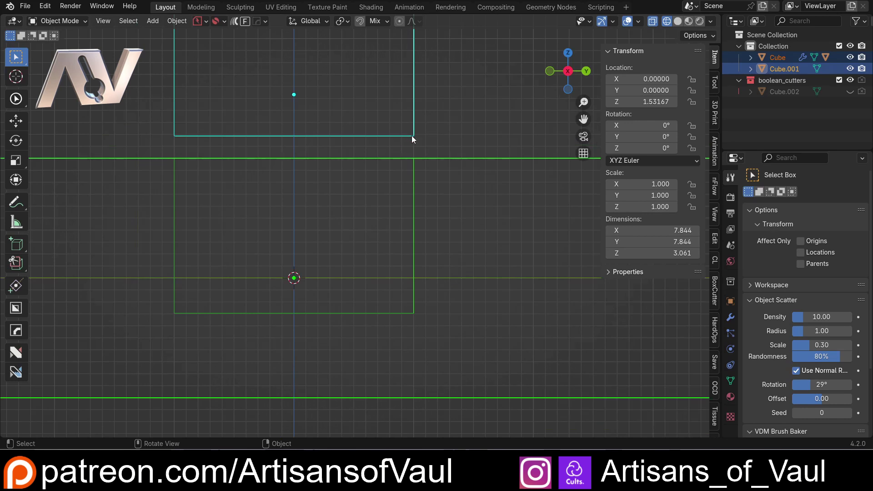
scroll(428, 133, "down", 1)
middle_click_drag(421, 143, 433, 180, "shift")
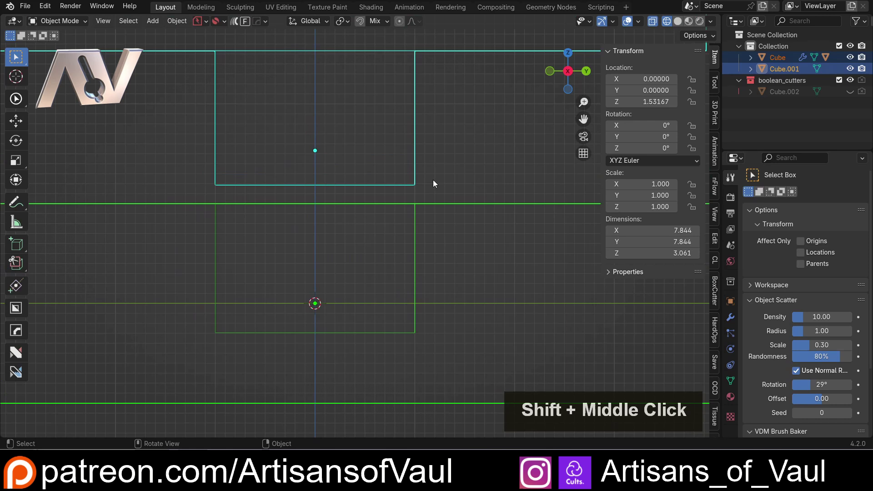
scroll(433, 179, "up", 1)
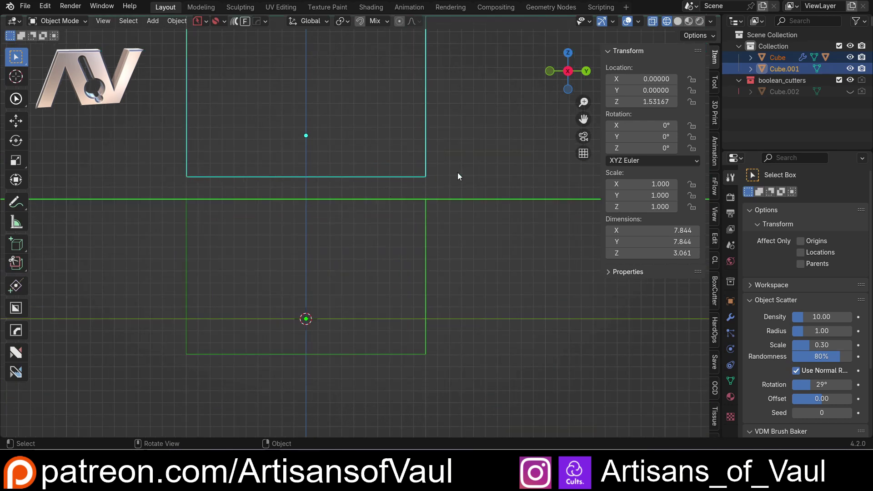
left_click(427, 171)
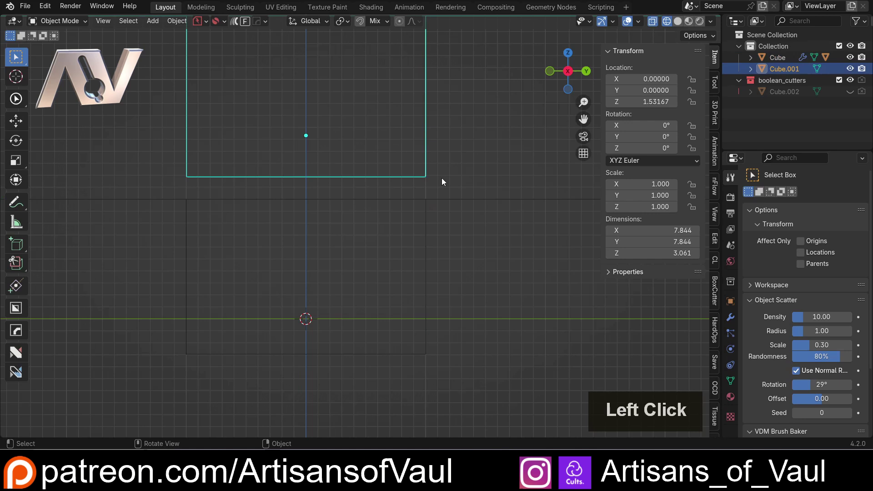
left_click(426, 212, "shift")
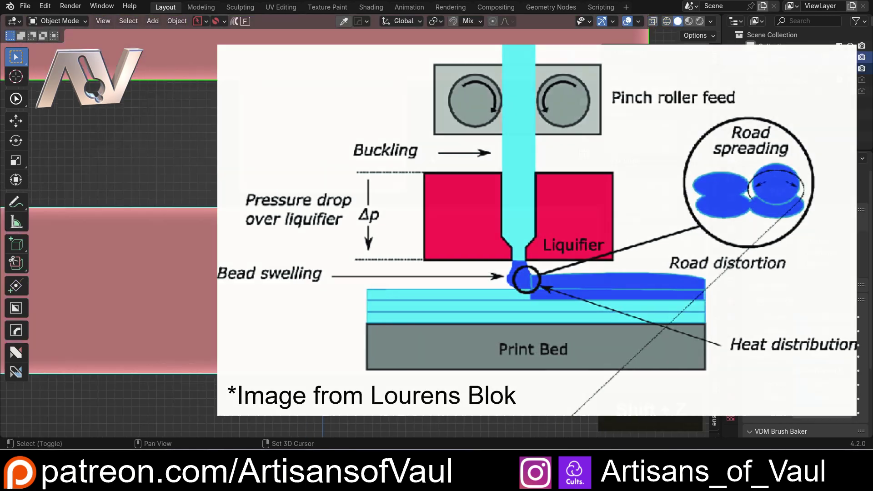
Undo the recent block changes and select only the upper key block.
scroll(431, 156, "down", 2)
scroll(420, 165, "up", 2)
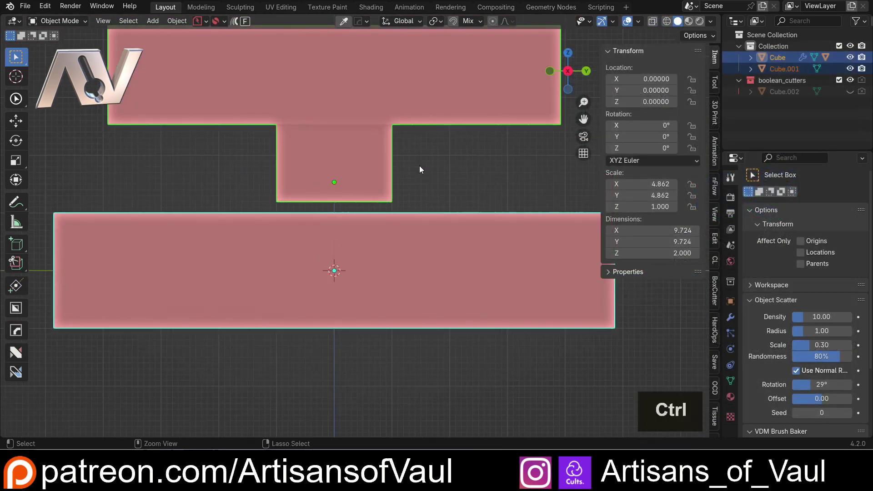
key("ctrl+z")
key("ctrl+z")
key("ctrl+z")
key("ctrl+z")
key("ctrl+z")
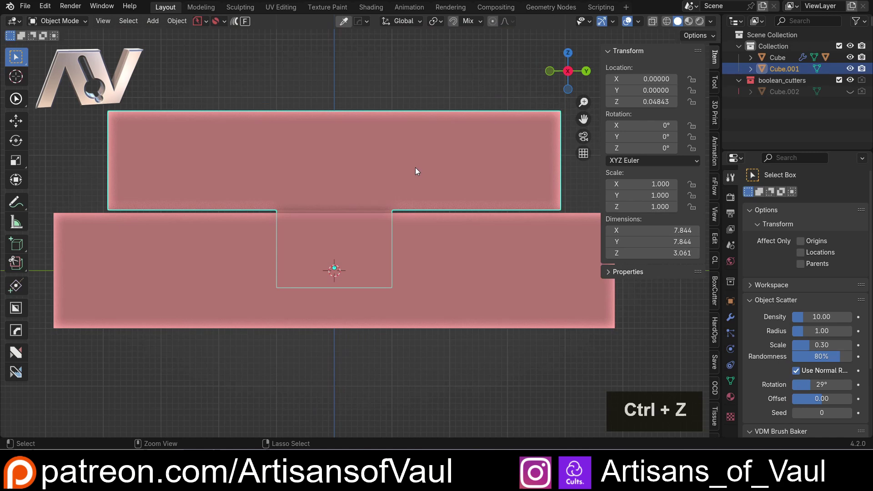
key("shift+z")
scroll(418, 201, "up", 2)
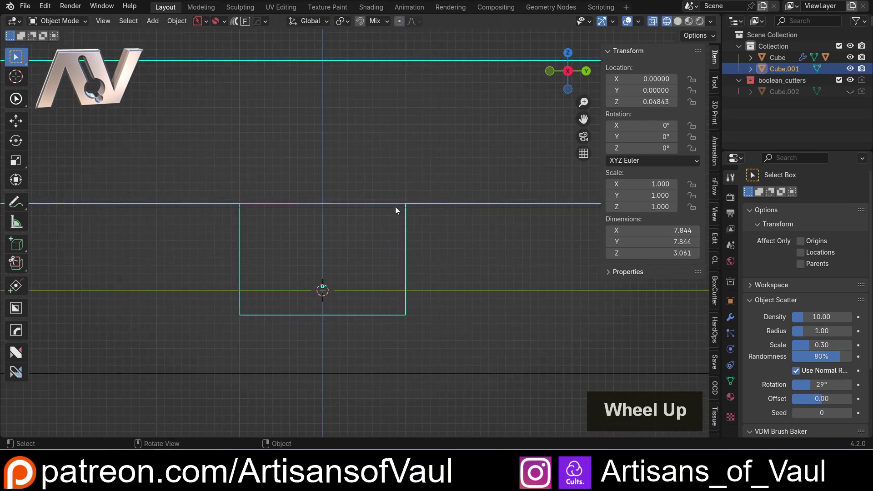
left_click(401, 203)
scroll(406, 200, "up", 2)
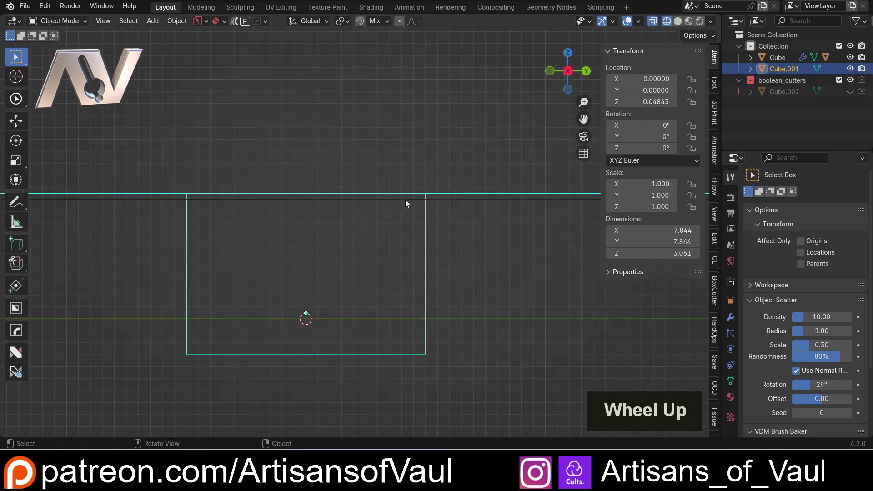
scroll(415, 363, "down", 5)
left_click(408, 203)
left_click(400, 208)
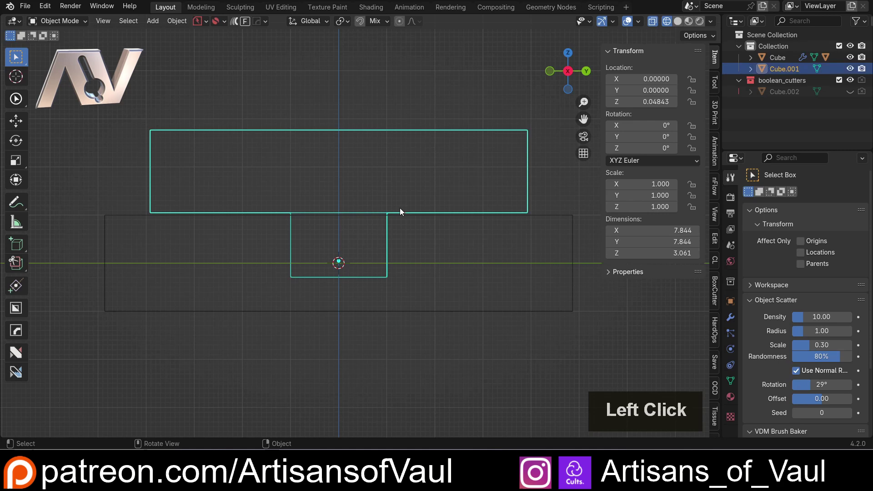
scroll(405, 207, "up", 3)
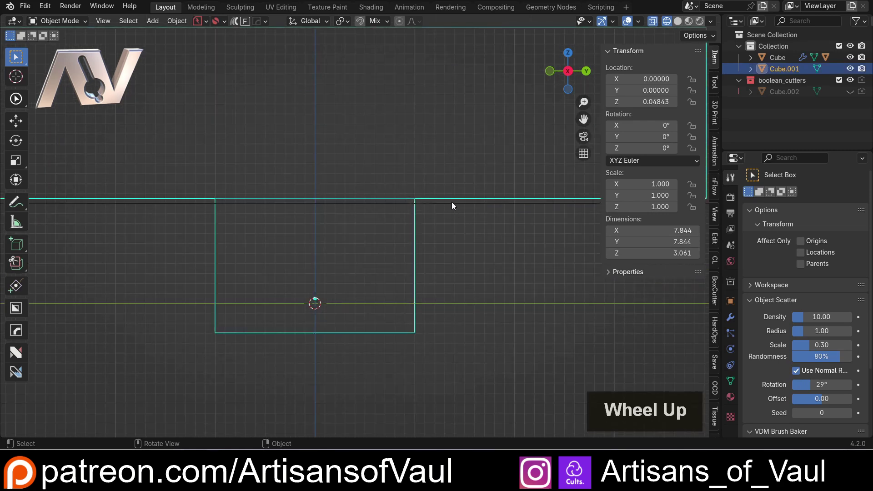
Shrink the key block to 0.968 scale and add the base block to the selection.
key("s")
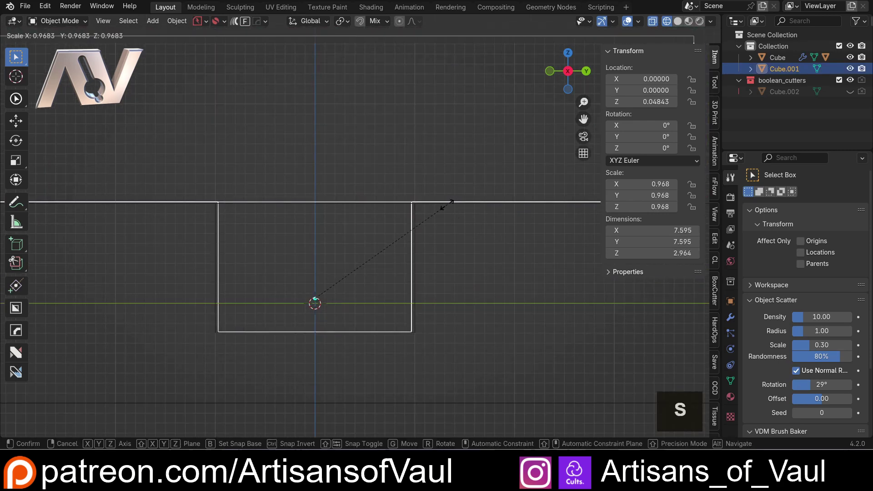
left_click(449, 203)
scroll(440, 232, "up", 2)
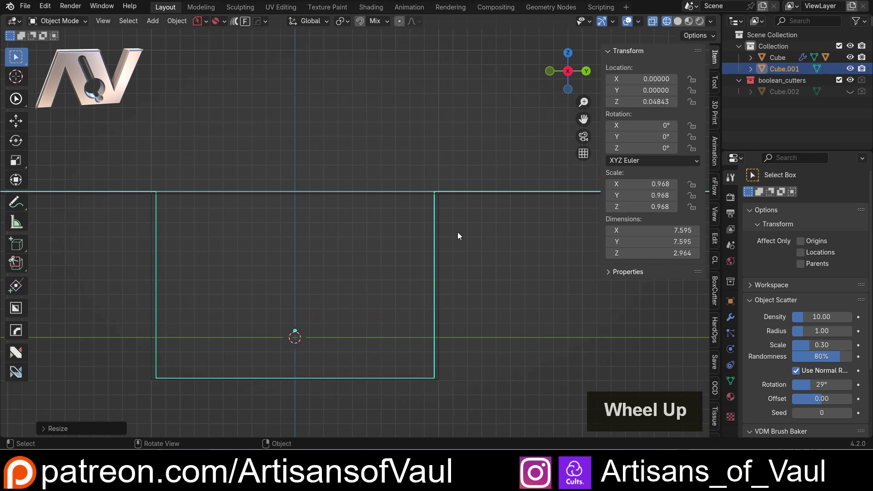
left_click(442, 232, "shift")
scroll(408, 220, "up", 3)
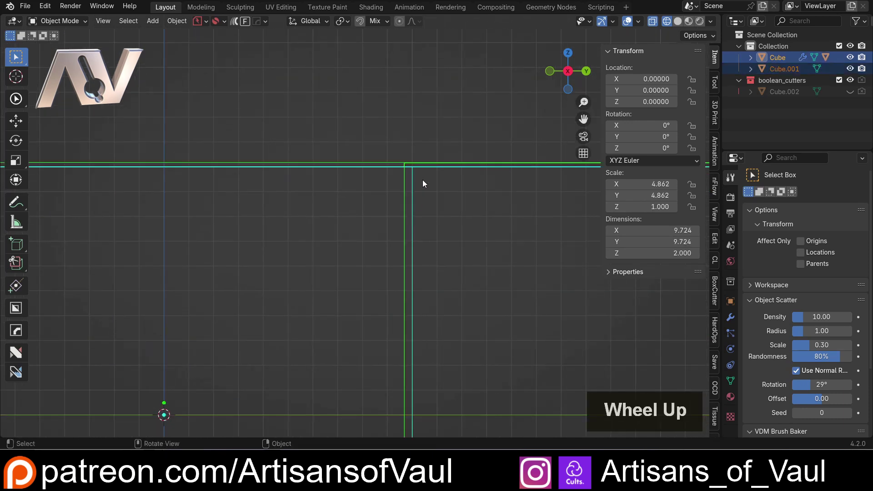
scroll(417, 179, "down", 1)
middle_click_drag(416, 179, 449, 36, "shift")
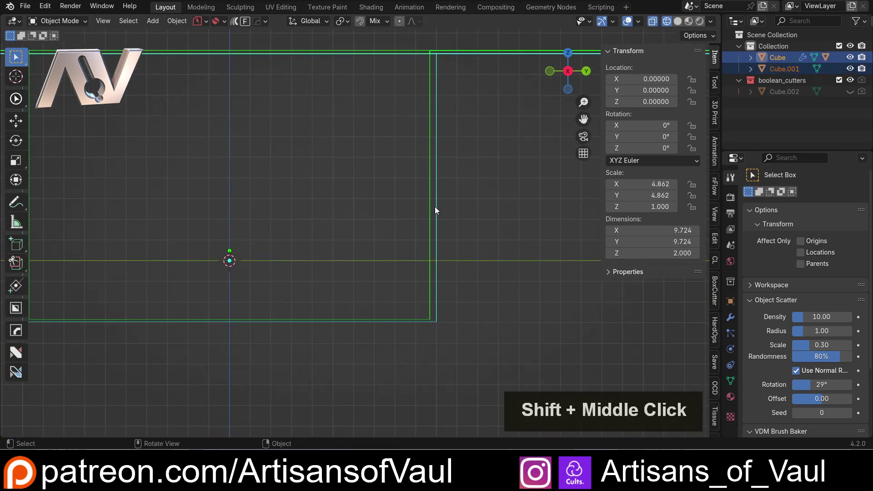
mouse_move(440, 187)
middle_mouse_down("shift")
mouse_move(435, 247)
mouse_move(382, 259)
mouse_move(378, 308)
mouse_move(385, 201)
mouse_move(368, 283)
middle_mouse_up("shift")
Check the stacked blocks from the front in solid and wireframe, then box-select both.
key("shift+z")
scroll(435, 239, "down", 4)
key("alt+a")
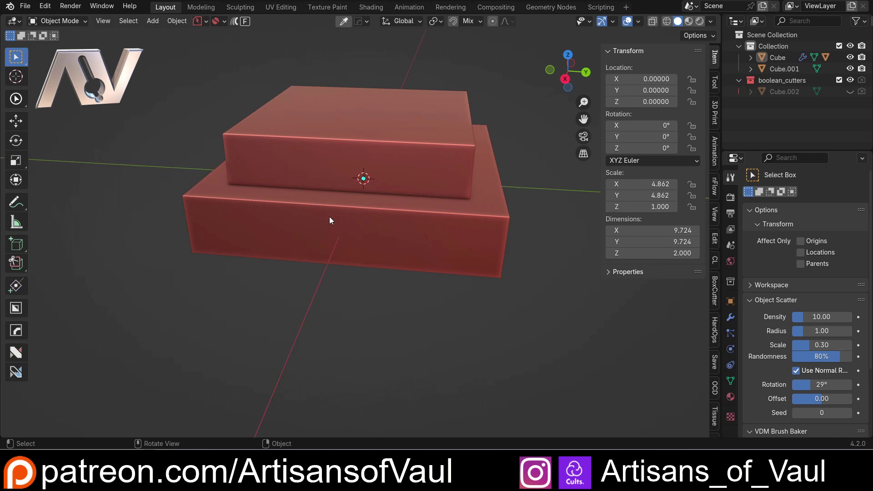
mouse_move(329, 217)
middle_mouse_down()
mouse_move(370, 196)
mouse_move(369, 167)
mouse_move(351, 212)
middle_mouse_up()
key("shift+z")
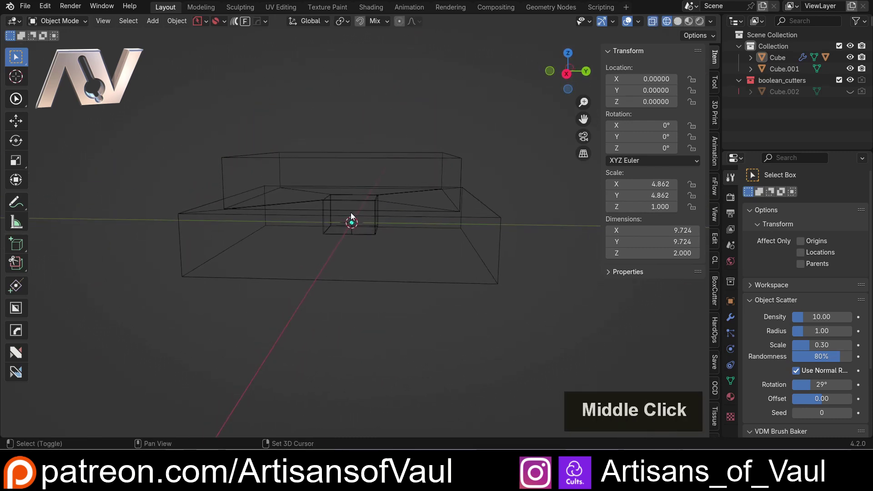
key("shift+z")
scroll(353, 205, "down", 3)
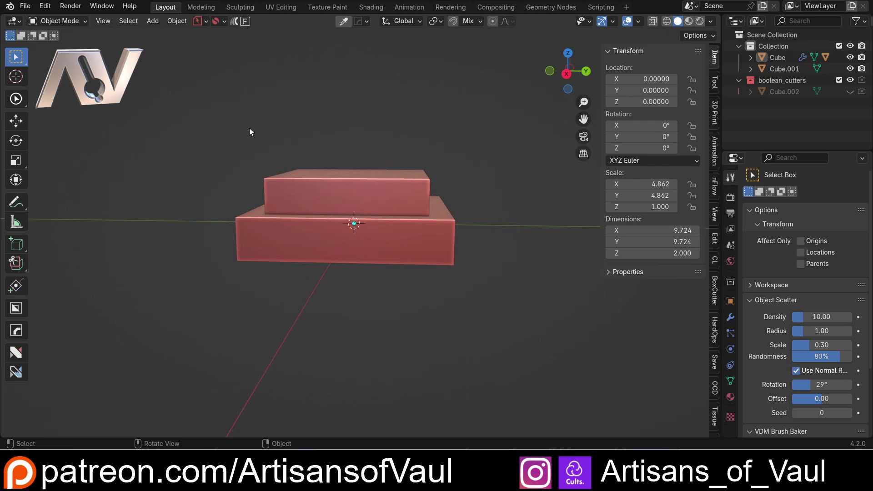
scroll(250, 132, "up", 3)
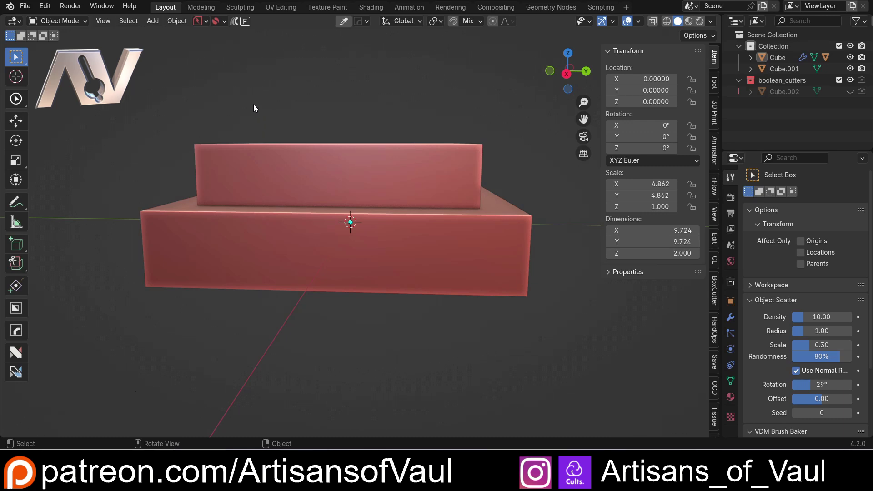
left_click_drag(228, 94, 321, 275)
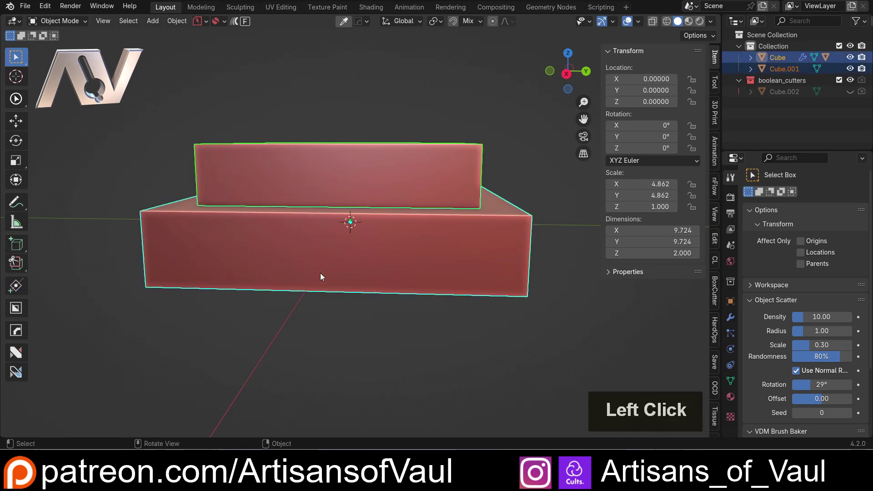
Delete both blocks and add a Bolt mesh scaled up by 1000.
key("Delete")
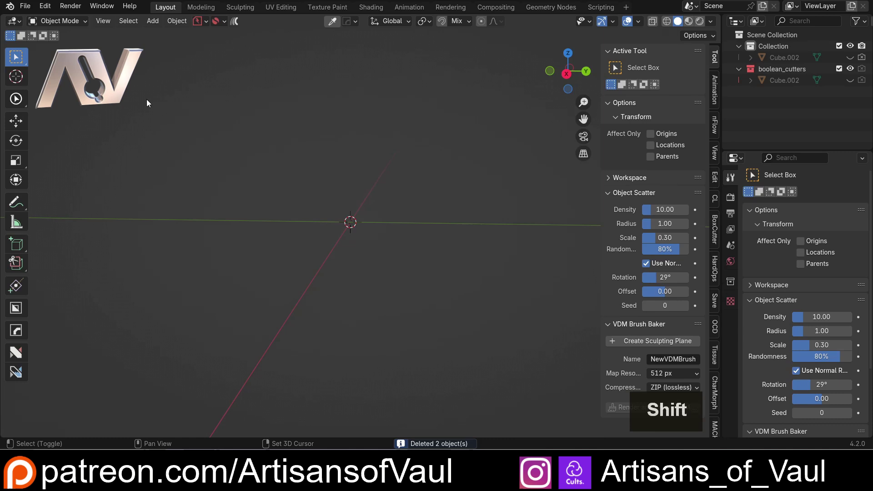
key("shift+a")
mouse_move(146, 99)
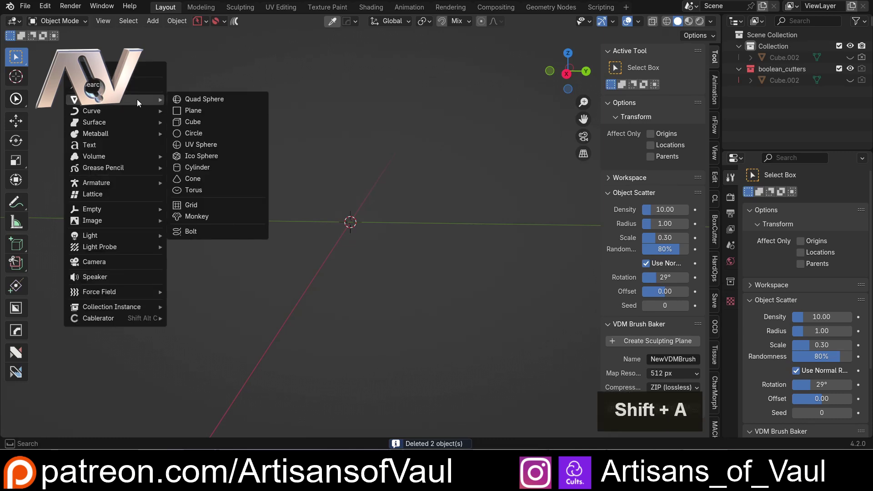
left_click(201, 231)
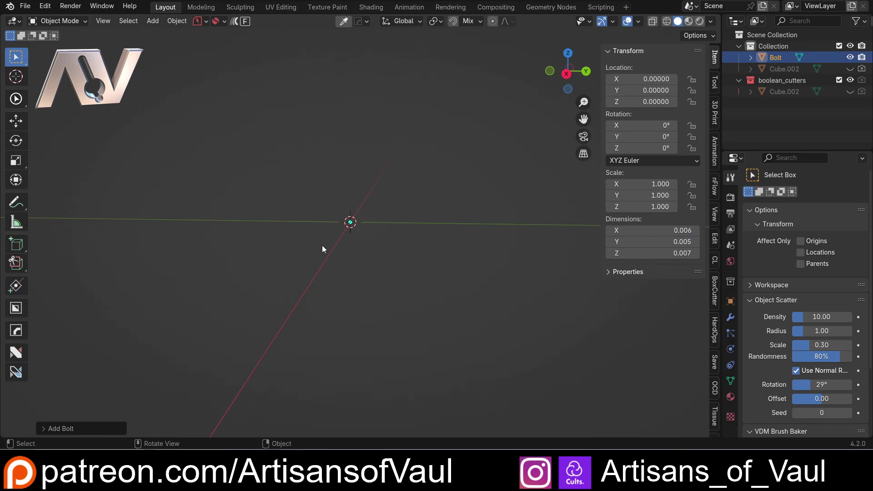
key("s")
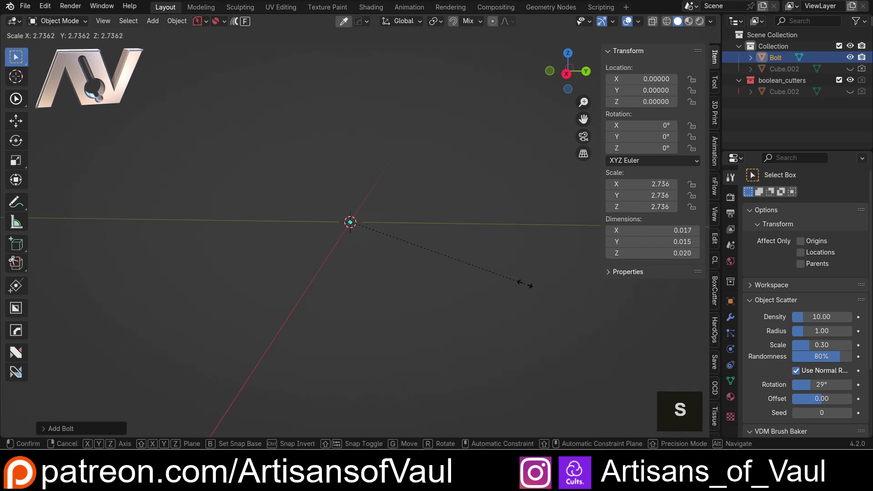
type("100")
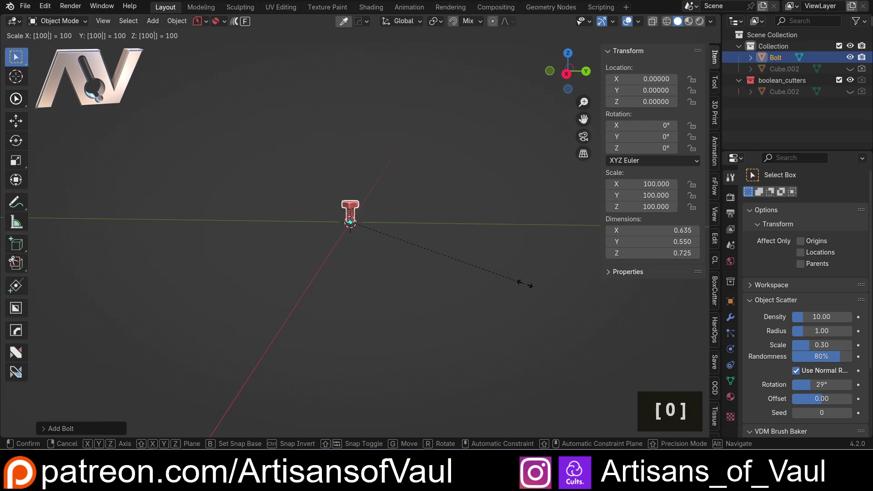
type("0")
key("Return")
Enlarge the bolt further to about 10.5 × 9.1 × 11.9 and apply its scale.
scroll(397, 209, "down", 2)
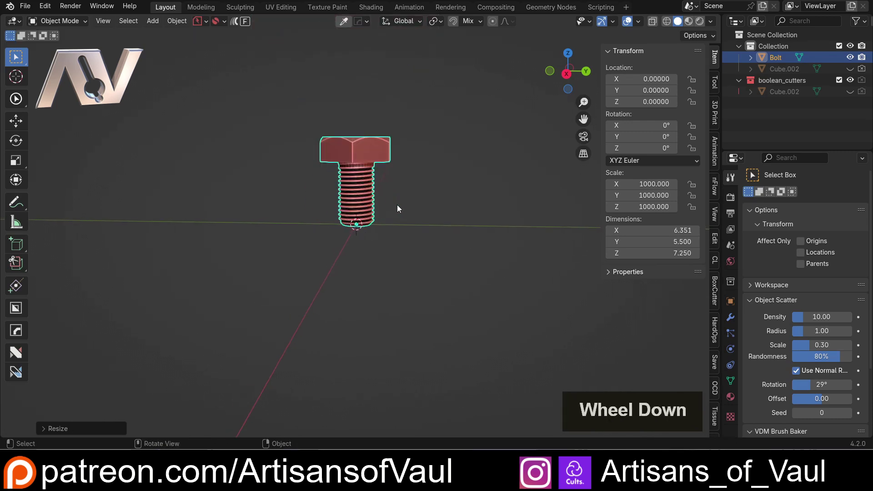
middle_click_drag(397, 210, 389, 203)
key("s")
left_click(496, 208)
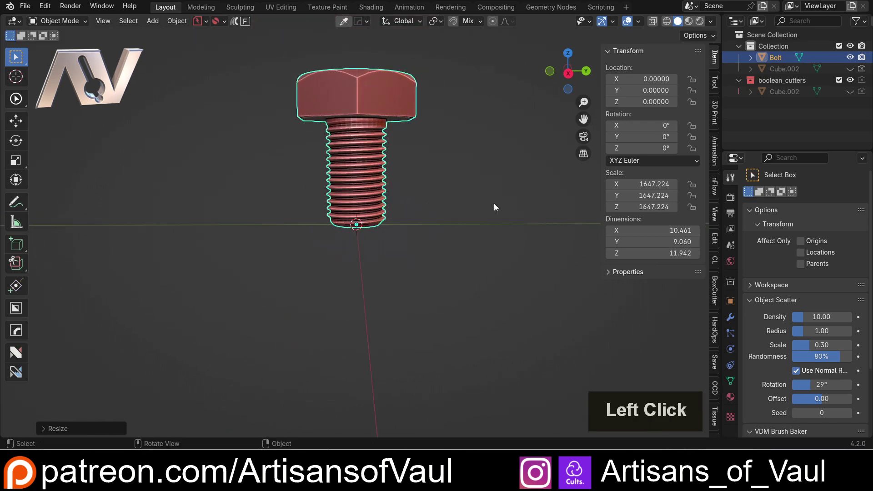
middle_click_drag(494, 203, 420, 182)
key("ctrl+a")
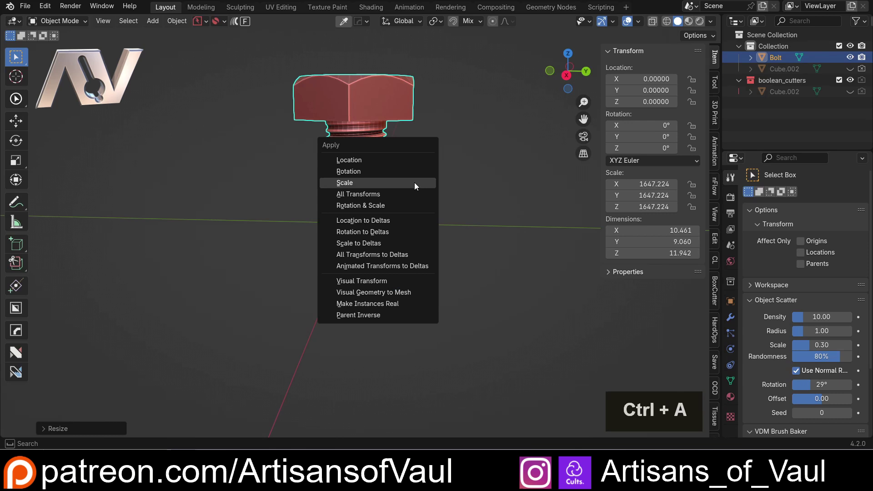
double_click(414, 182)
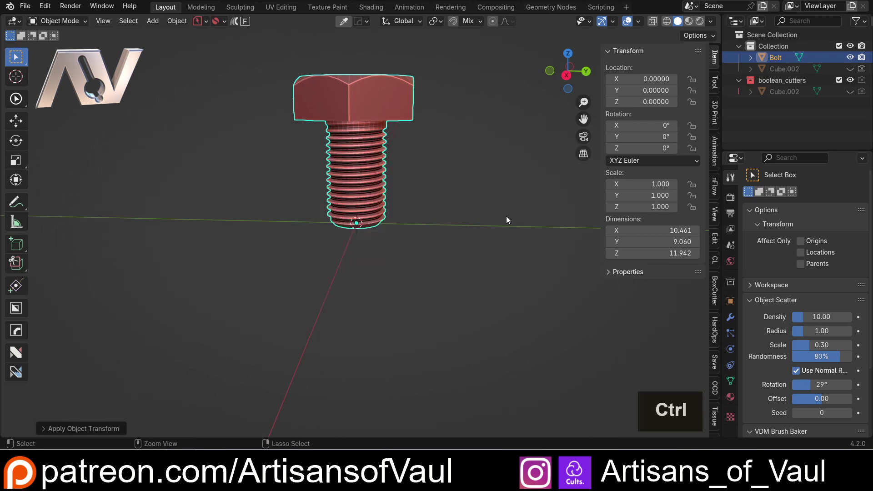
key("ctrl+z")
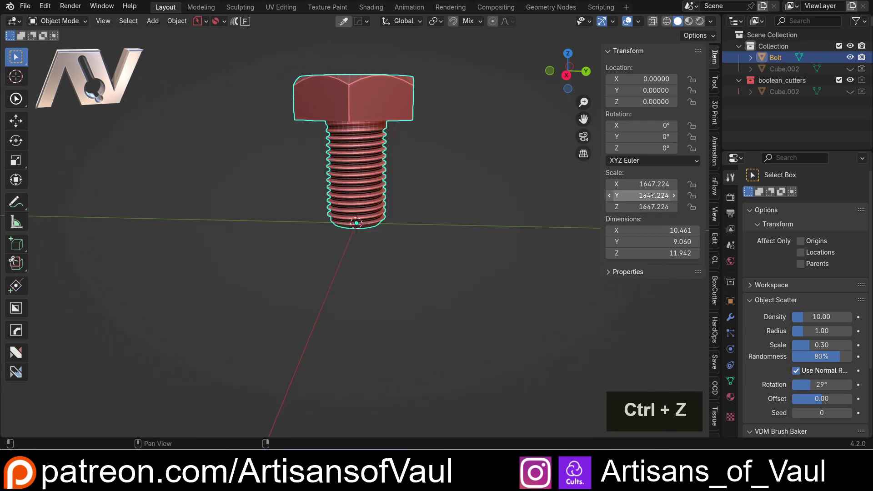
key("ctrl+a")
left_click(457, 180)
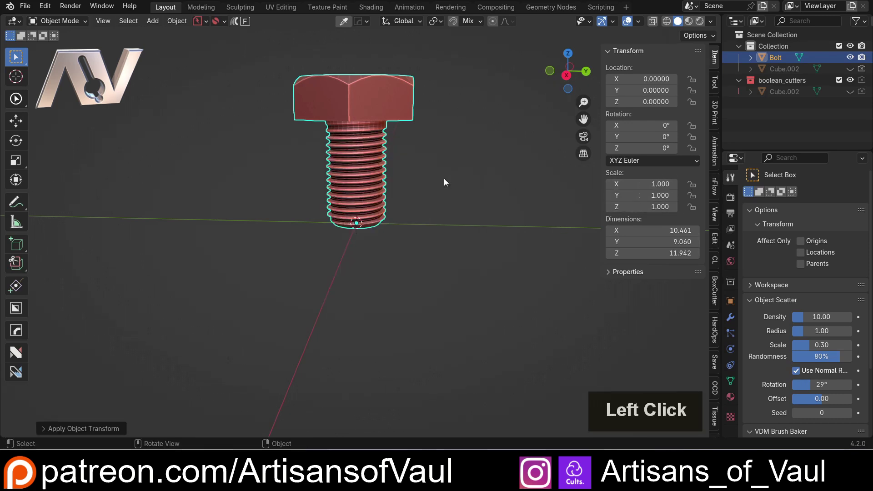
left_click(421, 187)
middle_click_drag(421, 186, 444, 173)
scroll(433, 158, "up", 5)
middle_click_drag(401, 252, 421, 228)
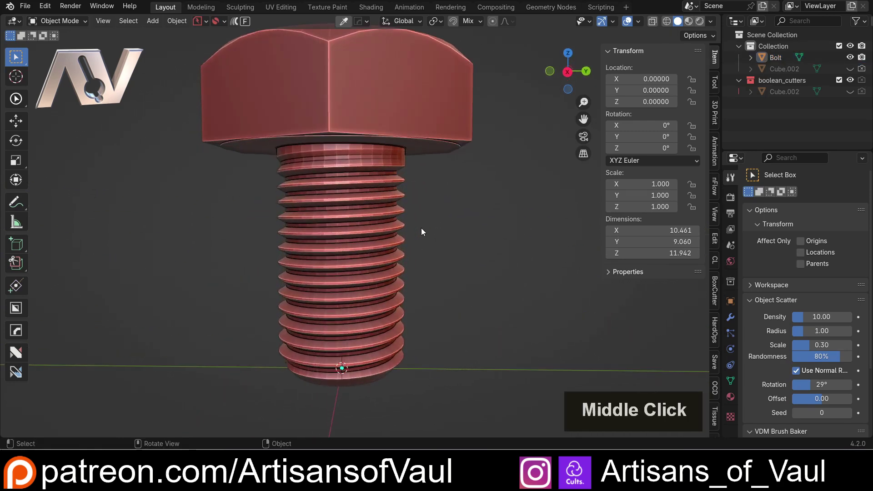
scroll(422, 227, "up", 2)
scroll(444, 176, "down", 4)
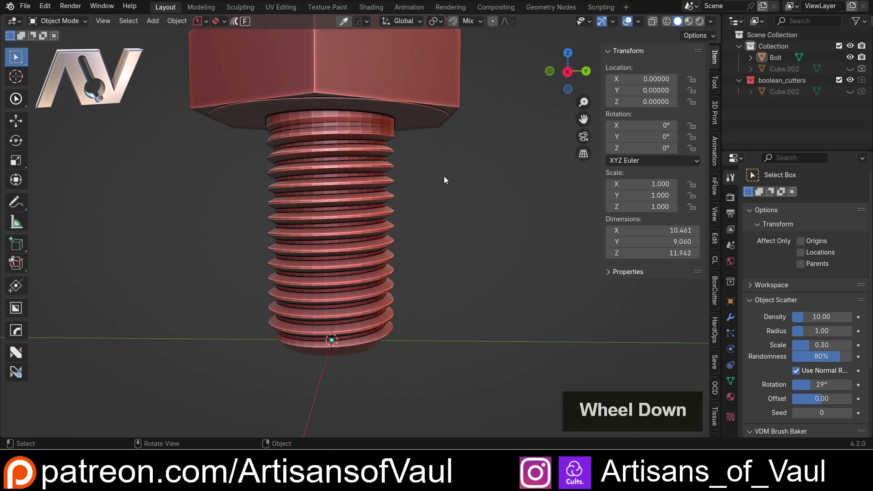
scroll(397, 200, "up", 3)
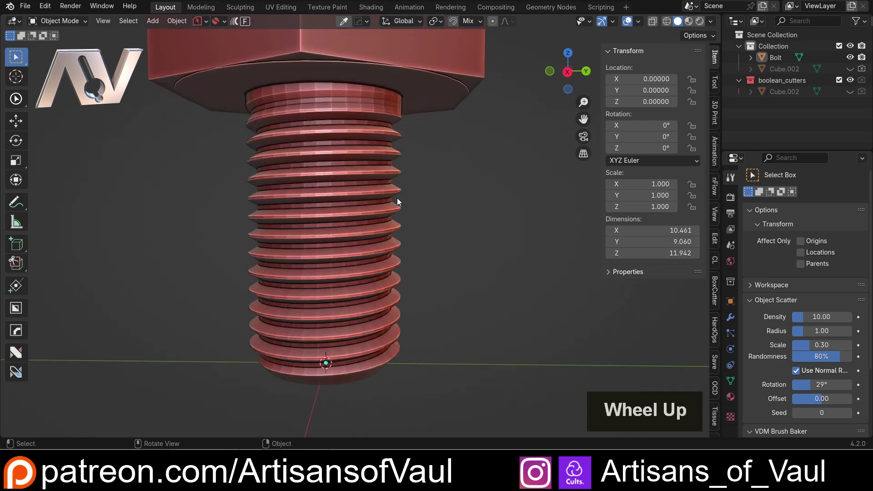
middle_click_drag(397, 198, 410, 149, "shift")
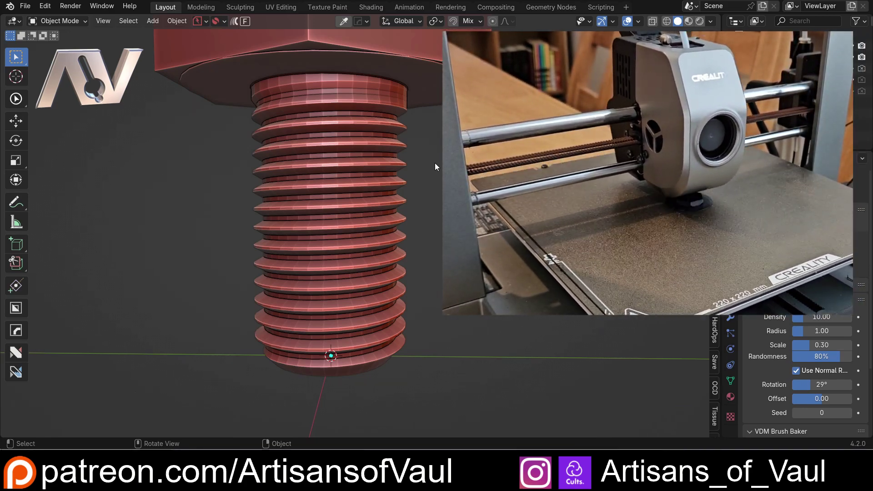
scroll(417, 179, "up", 4)
middle_click_drag(455, 196, 402, 263, "shift")
scroll(378, 191, "up", 3)
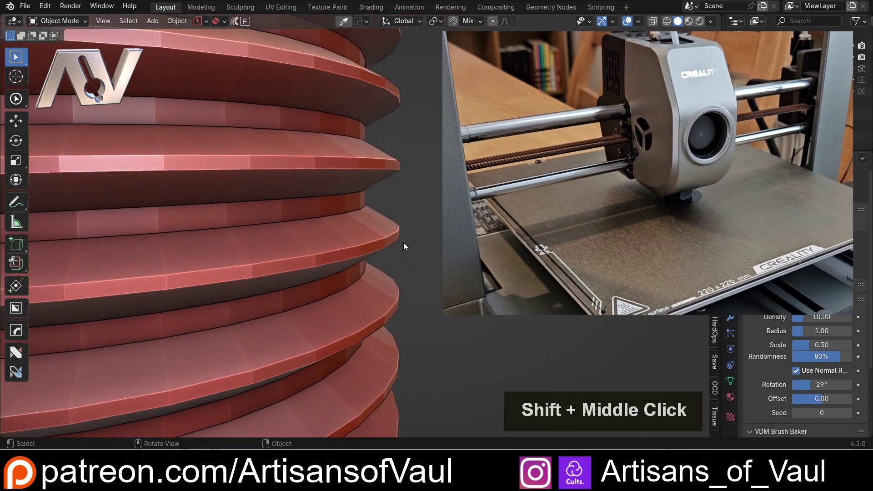
key("d")
mouse_move(403, 168)
left_mouse_down()
mouse_move(368, 194)
mouse_move(402, 228)
left_mouse_up()
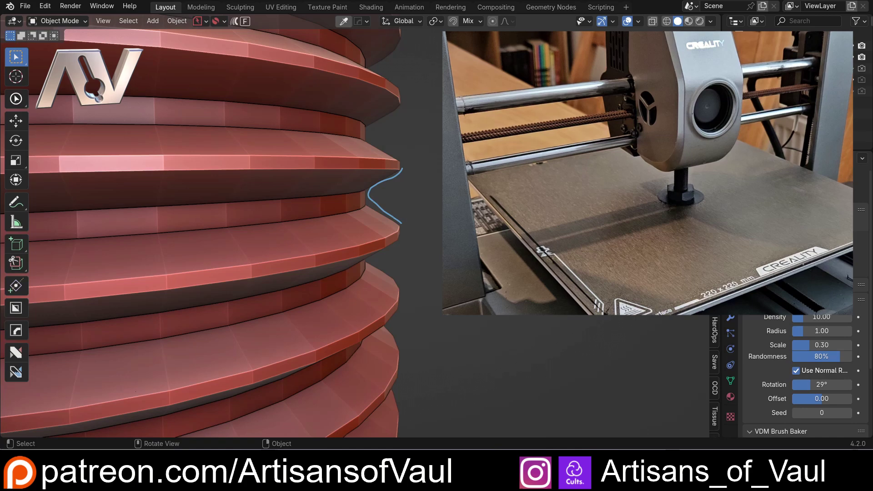
Undo the annotation sketch and add a cube of size 16 around the bolt.
key("ctrl+z")
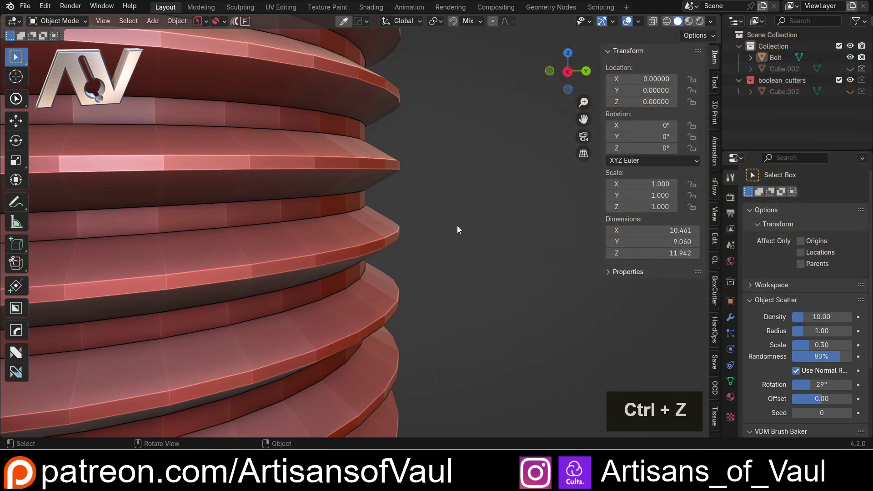
scroll(341, 189, "down", 8)
middle_click_drag(370, 215, 379, 228)
key("shift+a")
mouse_move(398, 209)
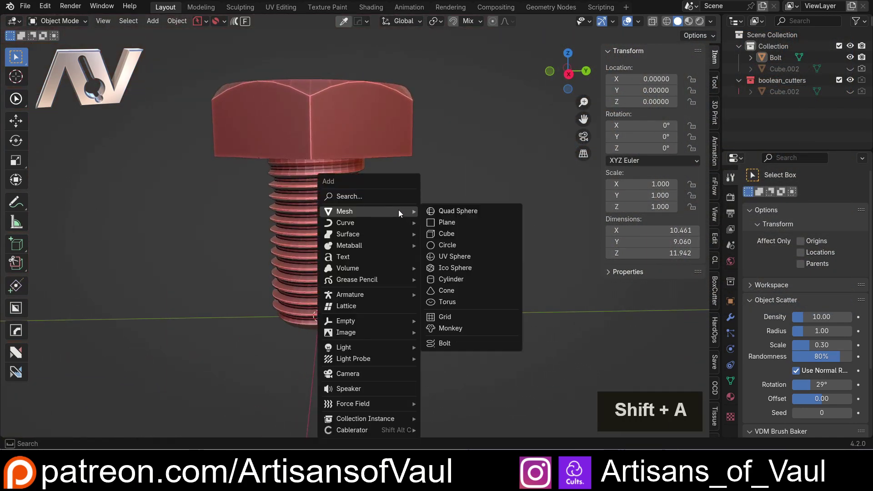
left_click(454, 233)
scroll(403, 255, "down", 2)
left_click(63, 432)
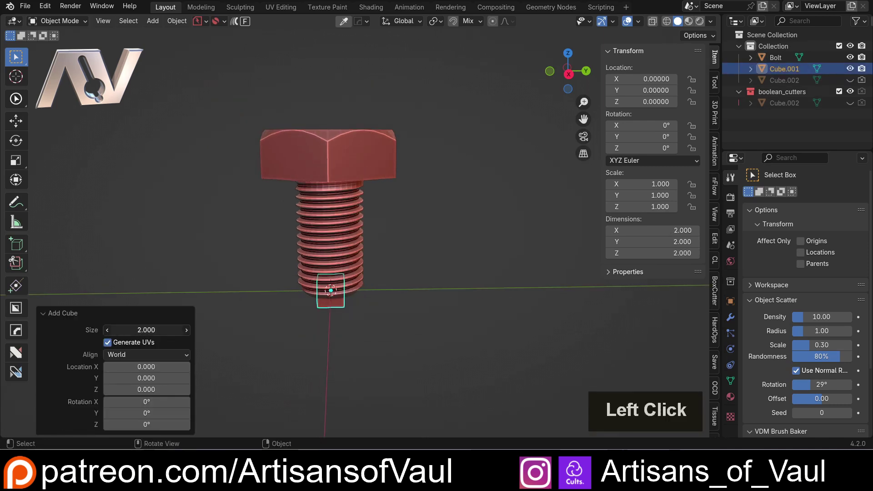
key("Return")
Widen the cube to 2.21 in X and Y, keeping its 16 height.
scroll(308, 173, "down", 2)
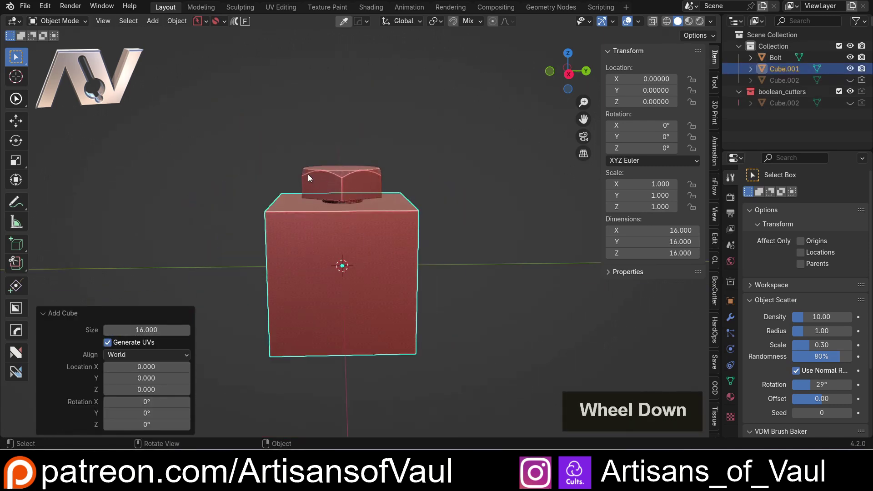
key("s")
key("shift+z")
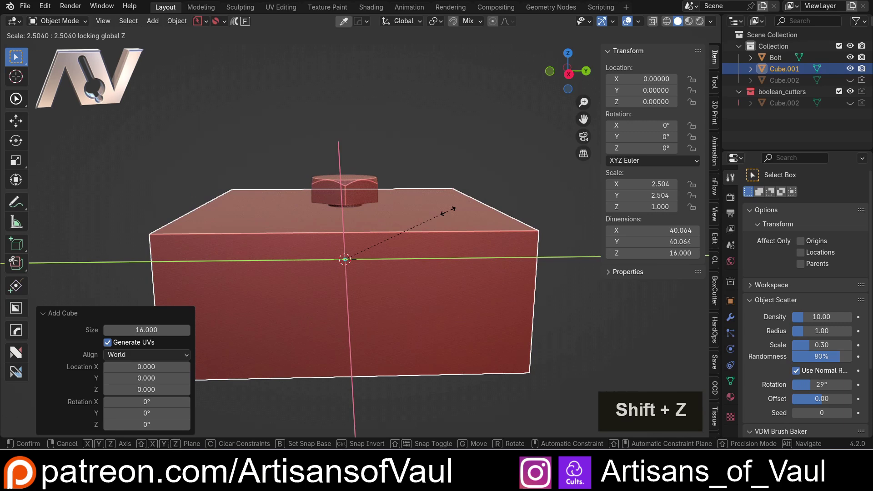
left_click(402, 185)
In front view, lower the bolt along Z so its head rests on the block.
scroll(427, 198, "up", 2)
middle_click_drag(427, 198, 334, 214)
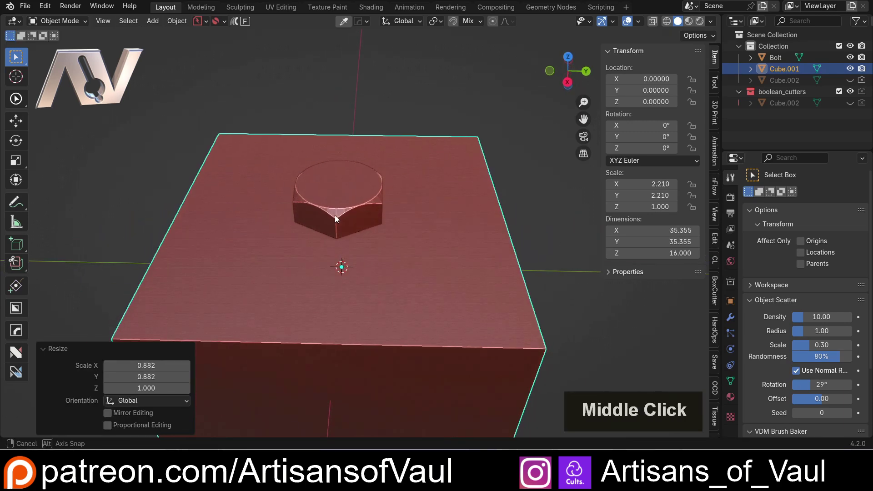
left_click(566, 83)
left_click(363, 142)
scroll(363, 143, "up", 3)
middle_click_drag(363, 143, 363, 190, "shift")
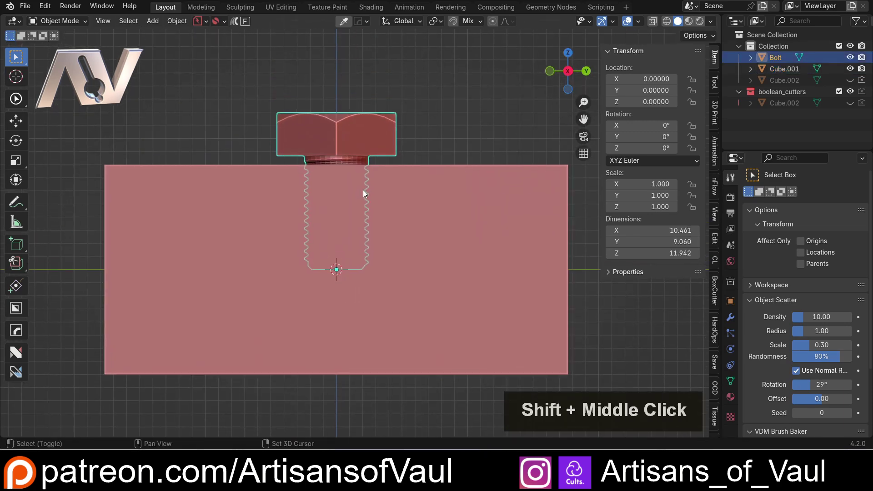
key("g")
key("z")
left_click(395, 190)
Select the bolt and block together, leaving room on the right for copies.
left_click(422, 188, "shift")
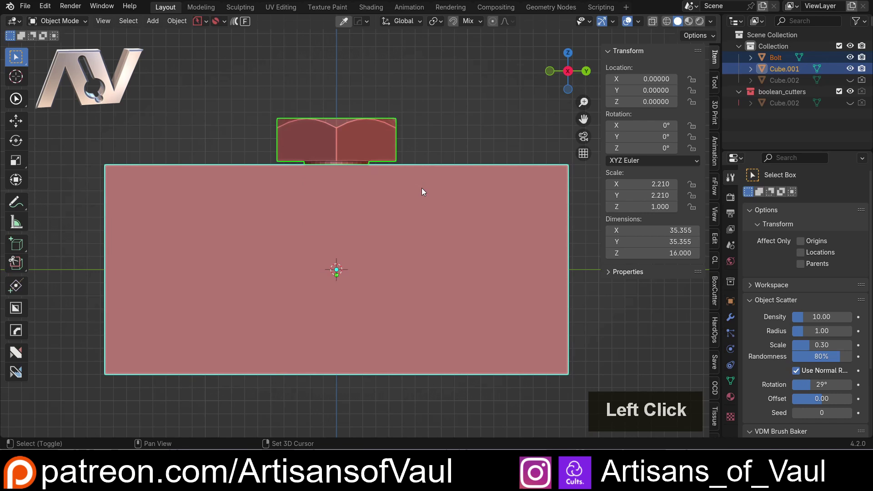
scroll(436, 140, "up", 2)
scroll(451, 137, "down", 3)
left_click(421, 140)
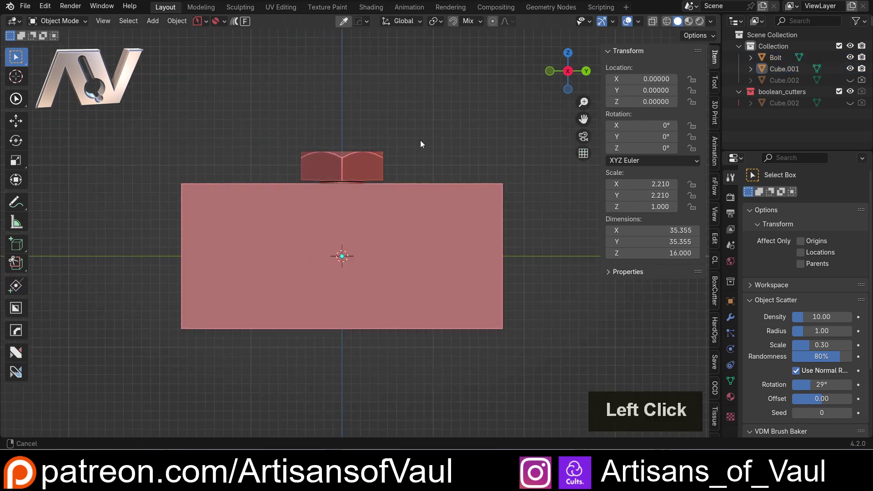
middle_click_drag(421, 141, 276, 217, "shift")
left_click_drag(220, 109, 275, 217)
middle_click_drag(276, 217, 198, 223, "shift")
Duplicate the bolt and block 46.73 units along Y.
key("shift+d")
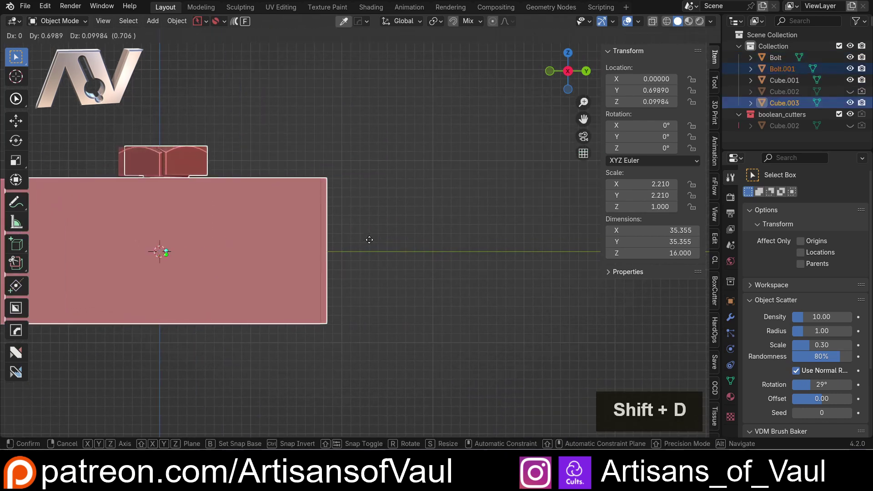
key("y")
left_click(71, 294)
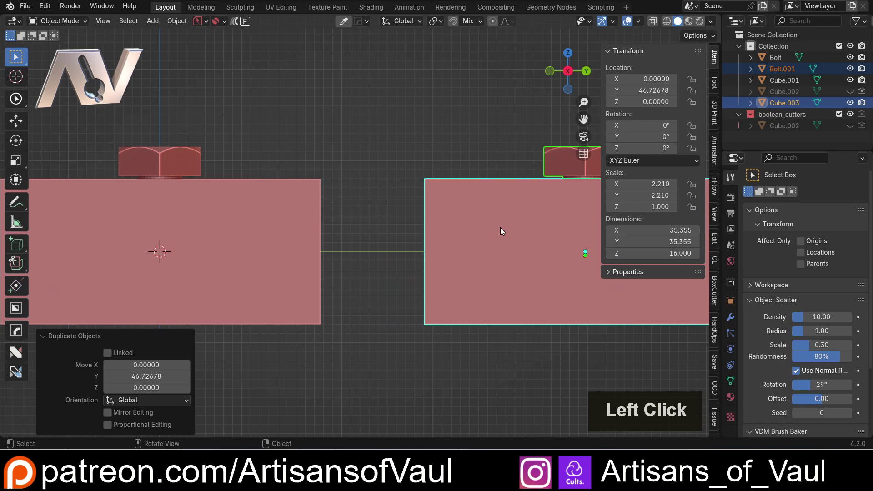
middle_click_drag(474, 149, 413, 179, "shift")
left_click(82, 166)
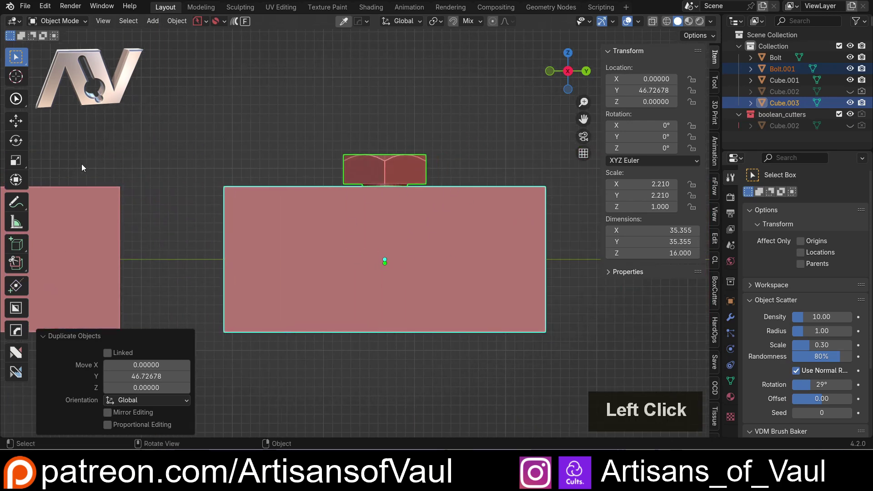
middle_click_drag(82, 166, 346, 157, "shift")
In wireframe, make an in-place copy of the original bolt.
scroll(360, 156, "up", 3)
left_click(380, 155)
scroll(387, 194, "up", 2)
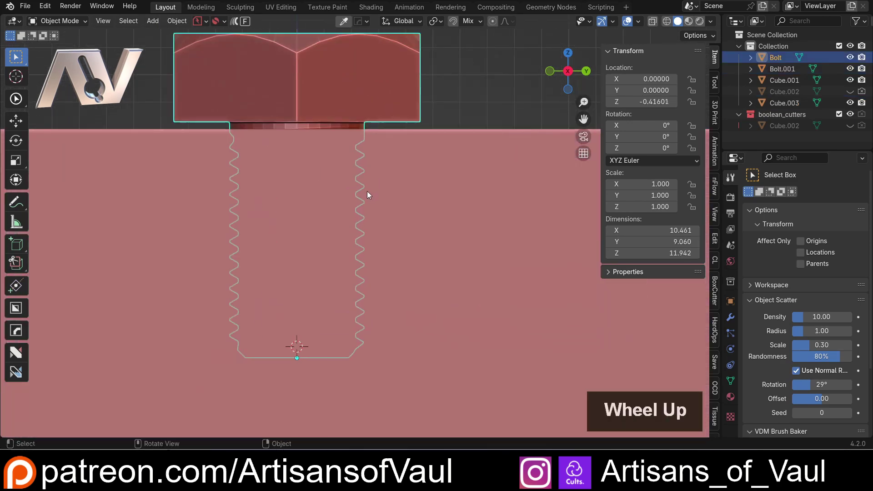
key("shift+z")
middle_click_drag(367, 191, 406, 176, "shift")
key("shift+d")
key("Escape")
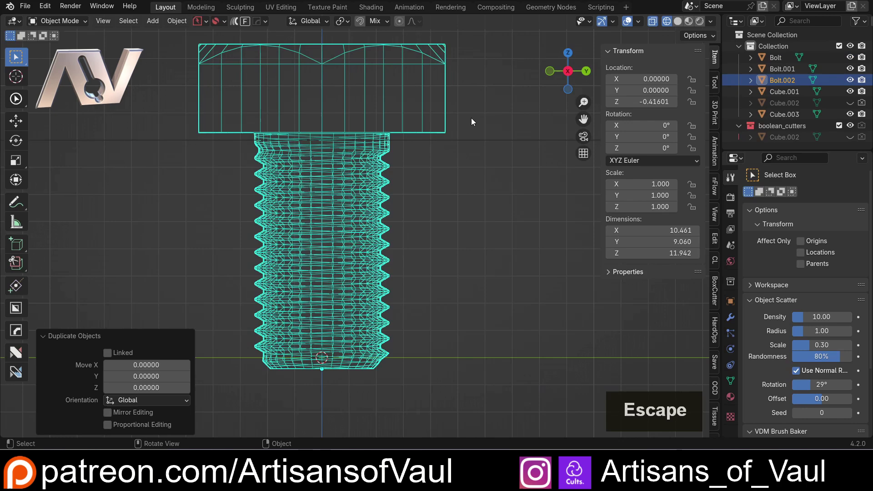
Boolean-difference the bolt copy out of the original block.
left_click(461, 141)
key("shift+z")
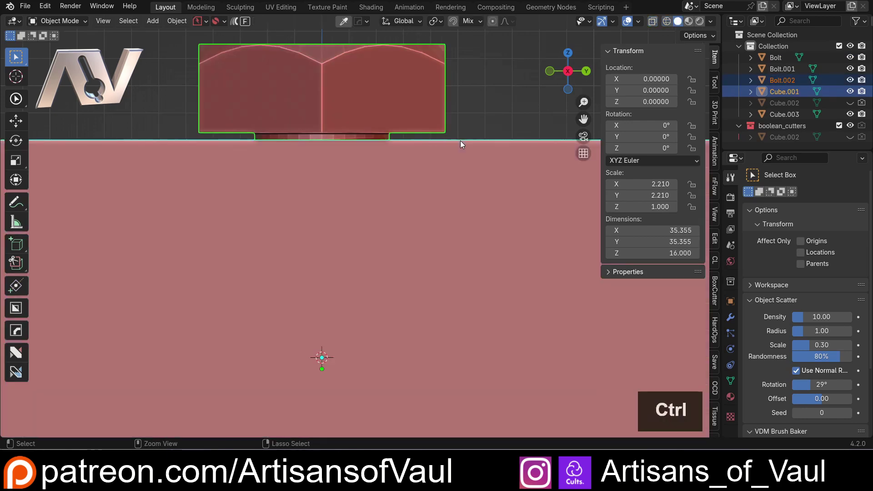
key("ctrl+minus")
key("shift+z")
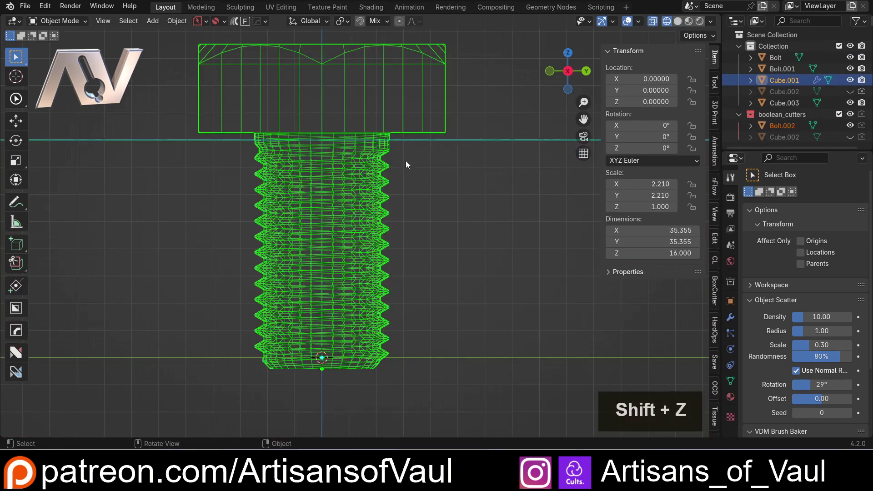
Try a new position for the original bolt, then undo the move.
left_click(389, 145)
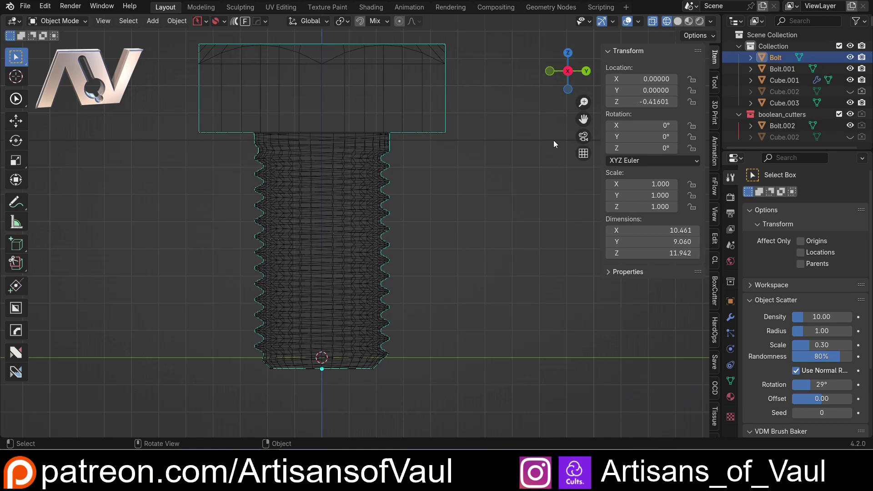
key("shift+z")
scroll(500, 144, "down", 2)
key("g")
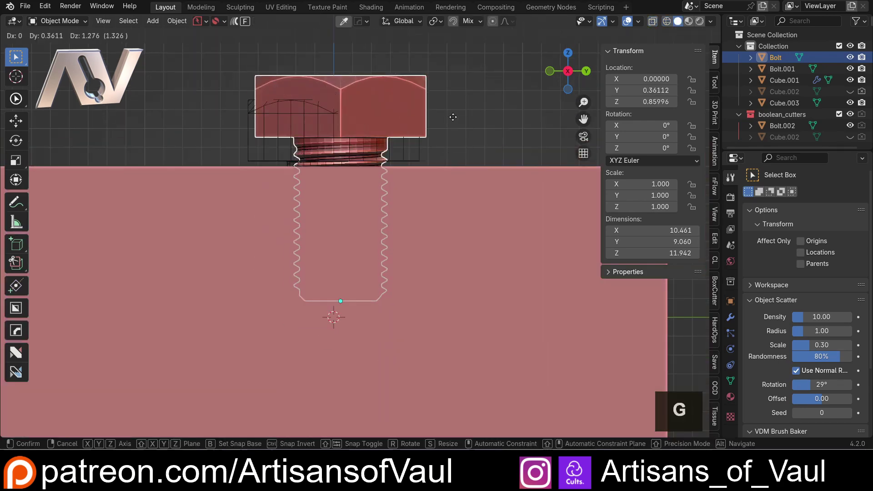
left_click(538, 49)
middle_click_drag(331, 175, 337, 198)
key("ctrl+z")
Switch to a side wireframe view and select the Bolt.002 cutter.
left_click(569, 89)
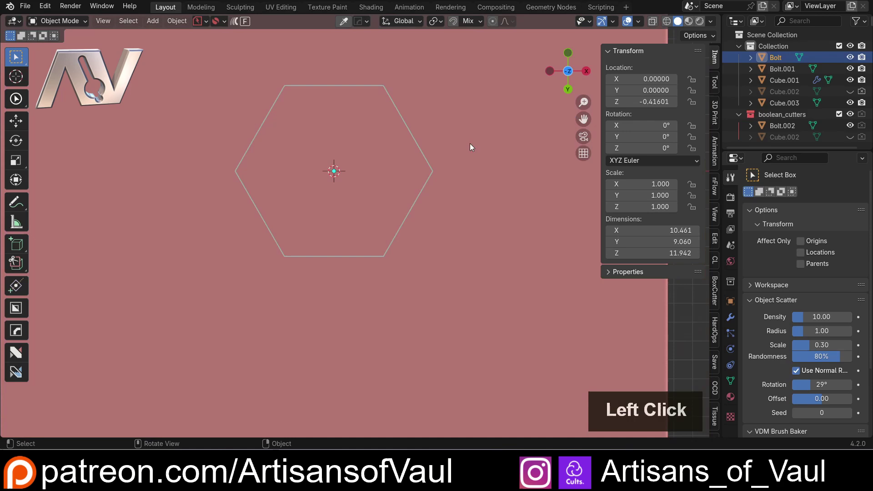
left_click(586, 69)
key("shift+z")
scroll(406, 151, "up", 5)
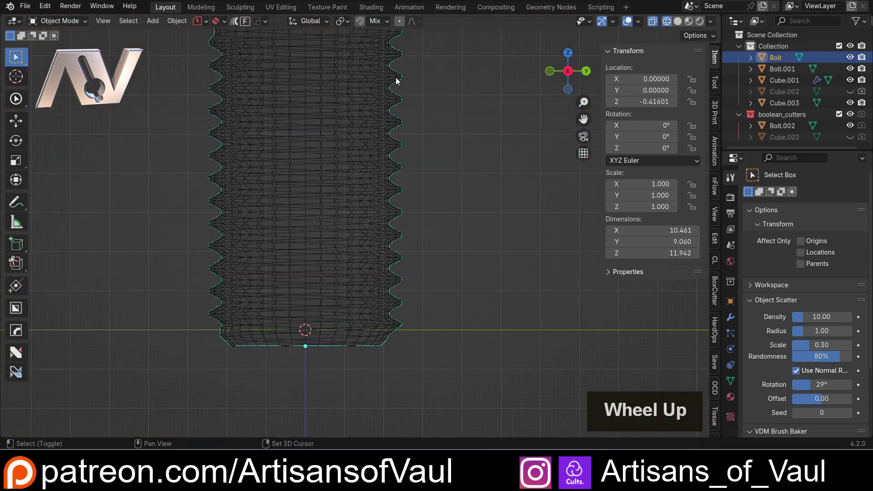
scroll(382, 228, "up", 4)
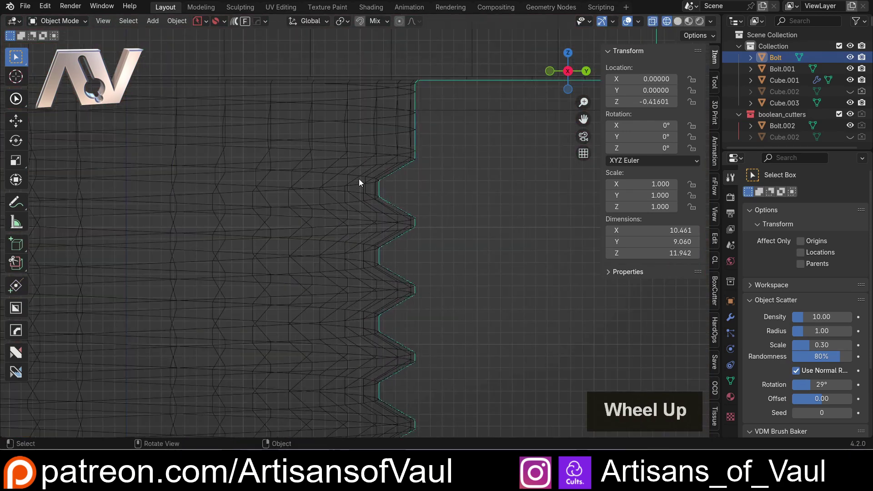
scroll(367, 176, "down", 5)
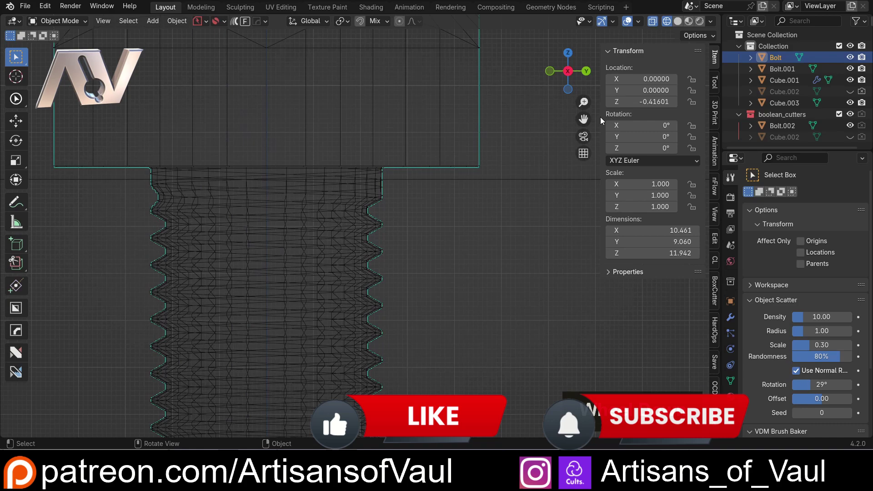
left_click(778, 125)
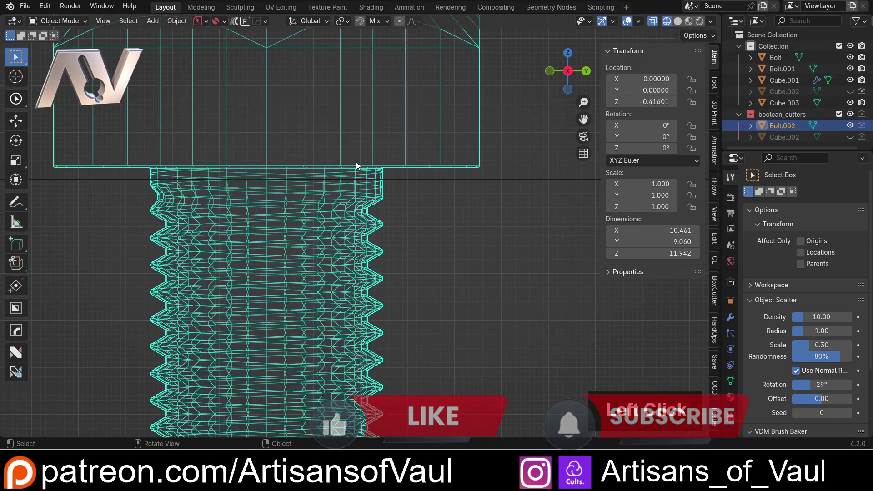
key("shift+z")
key("shift+z")
scroll(410, 150, "up", 3)
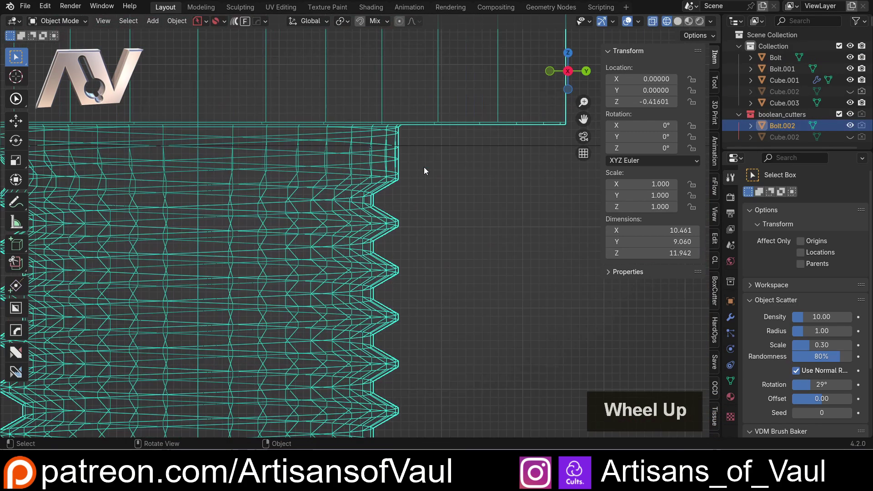
middle_click_drag(394, 210, 435, 139, "shift")
Enlarge the Bolt.002 cutter to 1.031 scale.
key("s")
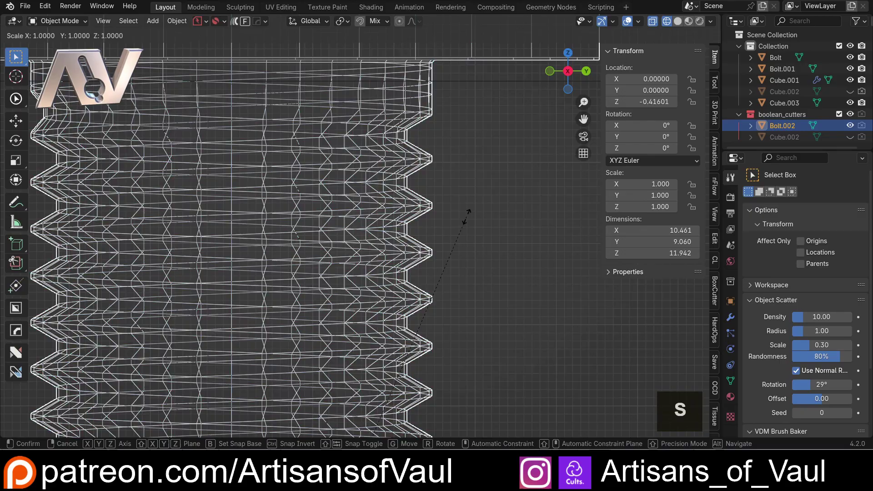
left_click(493, 208)
scroll(489, 203, "down", 3)
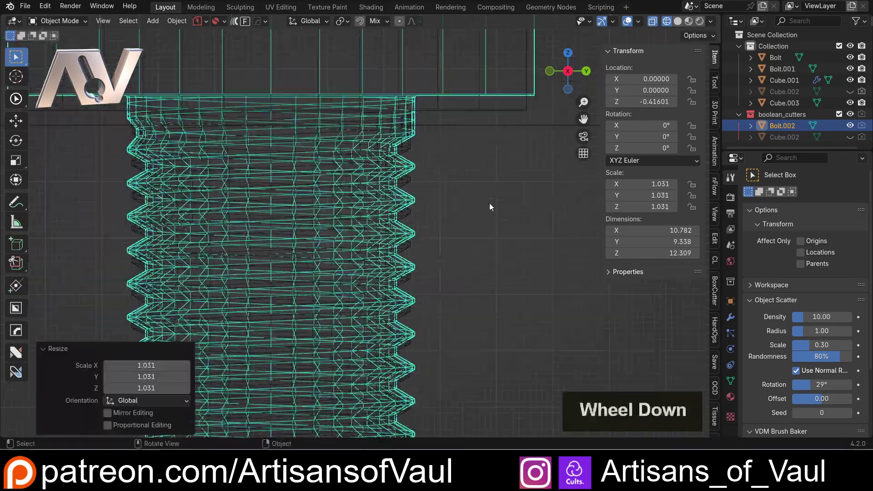
middle_click_drag(489, 203, 368, 114, "shift")
middle_click_drag(375, 264, 365, 258)
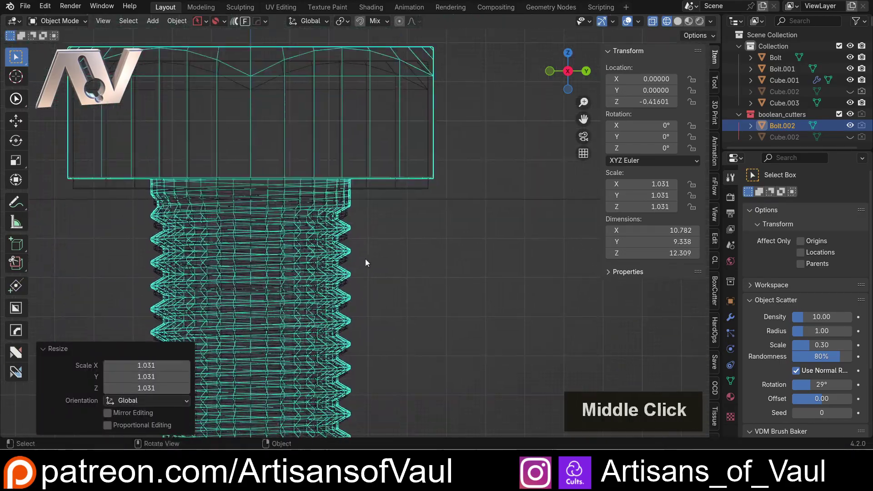
scroll(331, 176, "up", 3)
scroll(304, 206, "down", 3)
Inspect the bolt head, then undo the enlargement back to scale 1.000.
middle_click_drag(305, 206, 373, 18, "shift")
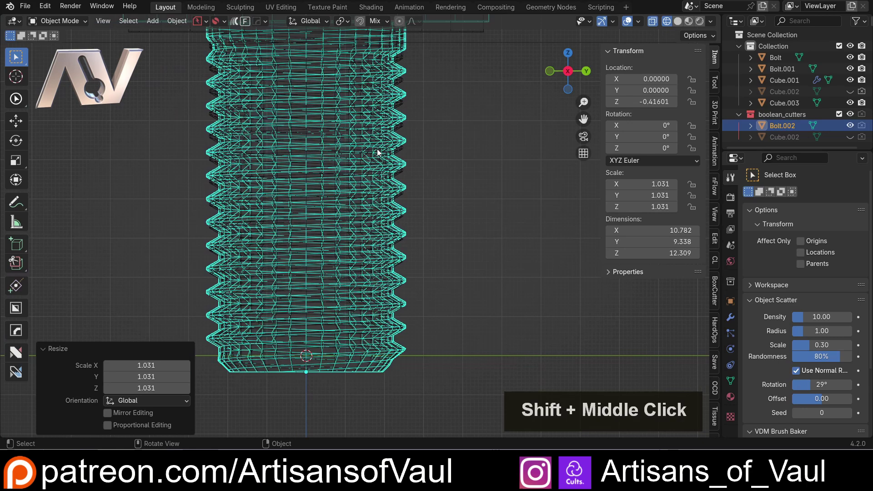
scroll(396, 137, "down", 3)
middle_click_drag(399, 145, 332, 310, "shift")
scroll(284, 266, "up", 3)
scroll(300, 262, "down", 3)
middle_click_drag(300, 262, 364, 221, "shift")
scroll(333, 206, "up", 4)
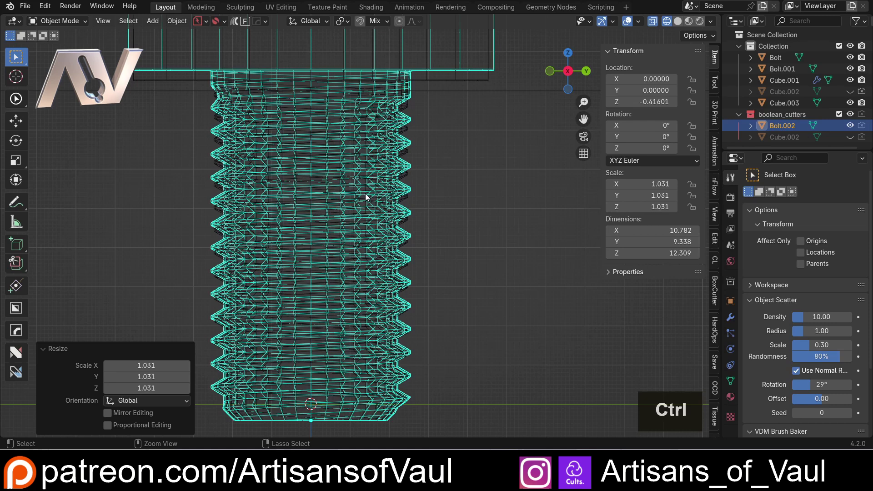
key("ctrl+z")
key("shift+s")
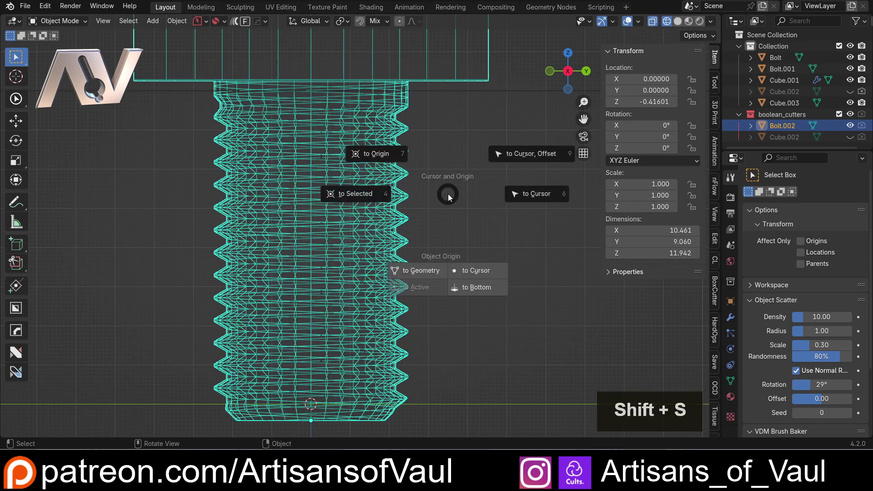
Set the Bolt.002 cutter's origin to its geometry centre.
left_click(428, 272)
scroll(316, 231, "up", 1)
scroll(316, 231, "up", 1)
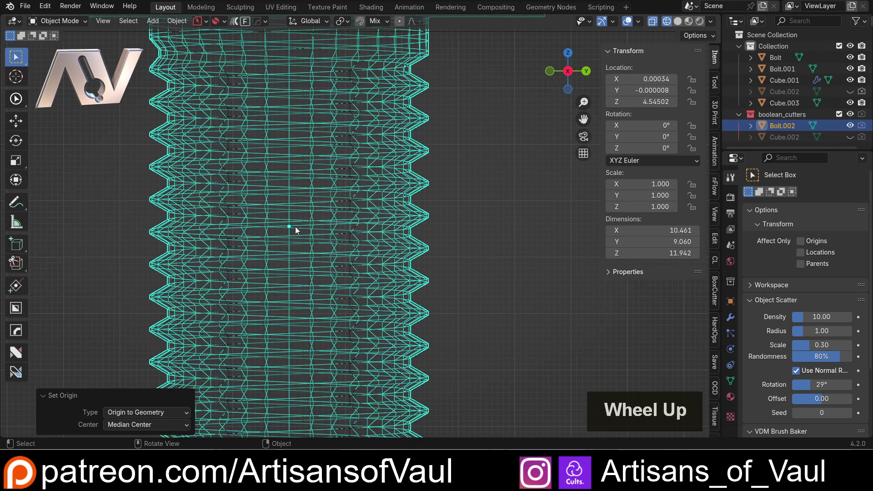
scroll(289, 224, "down", 3)
scroll(408, 195, "up", 4)
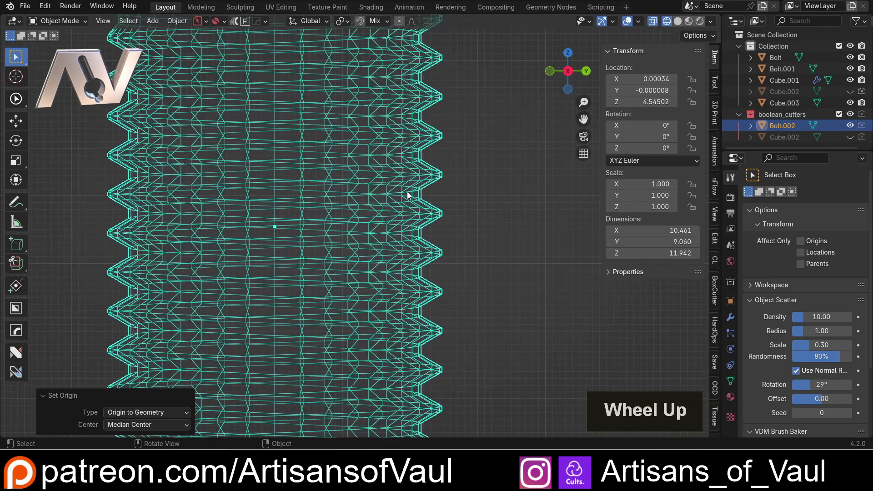
middle_click_drag(409, 195, 392, 271, "shift")
Trial-scale the cutter to 1.043 and check the thread teeth.
key("s")
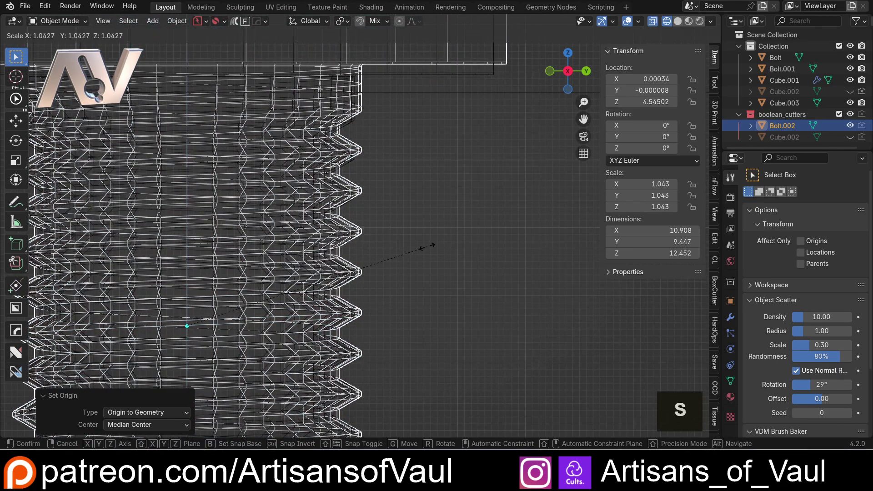
left_click(429, 244)
scroll(357, 154, "up", 1)
middle_click_drag(356, 154, 367, 253, "shift")
scroll(370, 222, "up", 3)
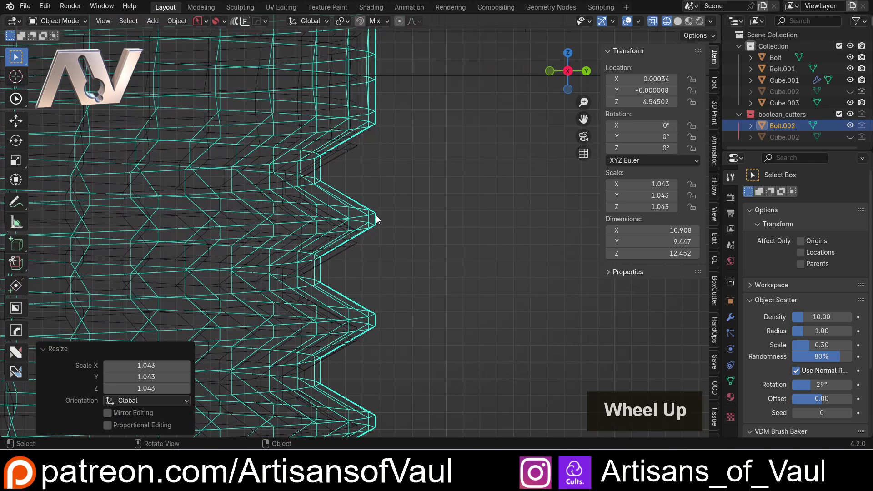
Lower the cutter slightly along Z, undoing an accidental Bolt selection.
key("g")
key("z")
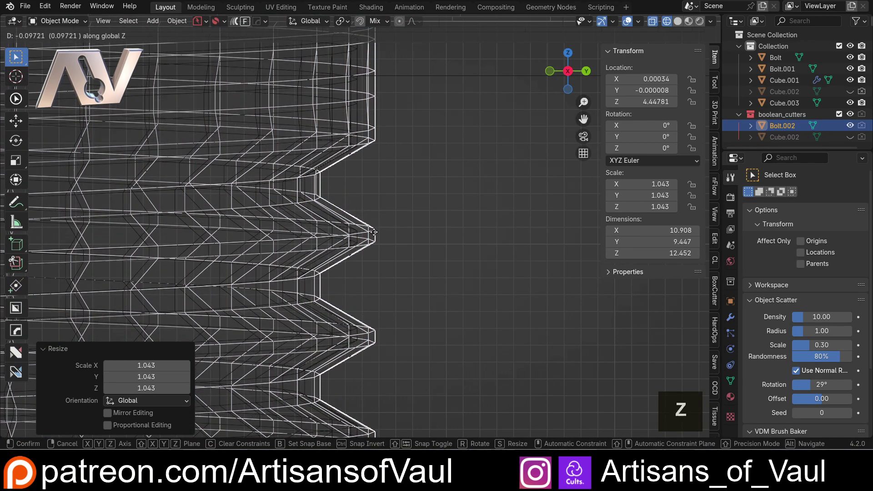
left_click(349, 247)
scroll(354, 240, "up", 2)
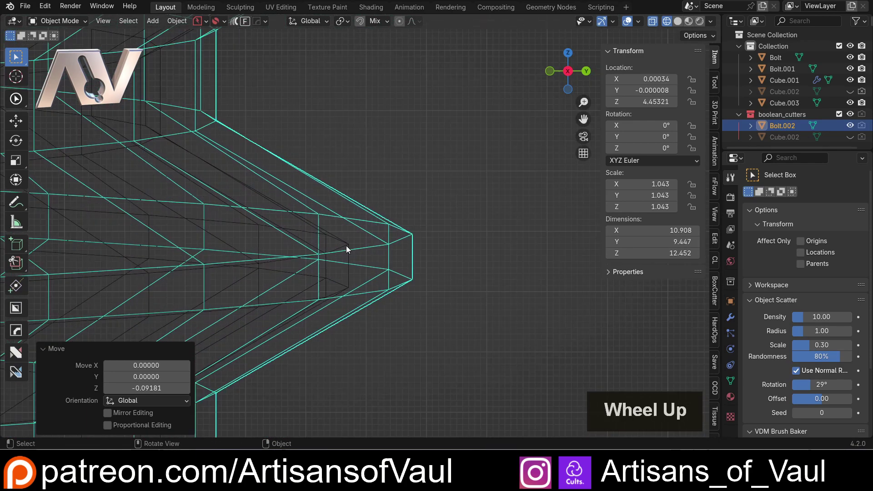
left_click(369, 250, "shift")
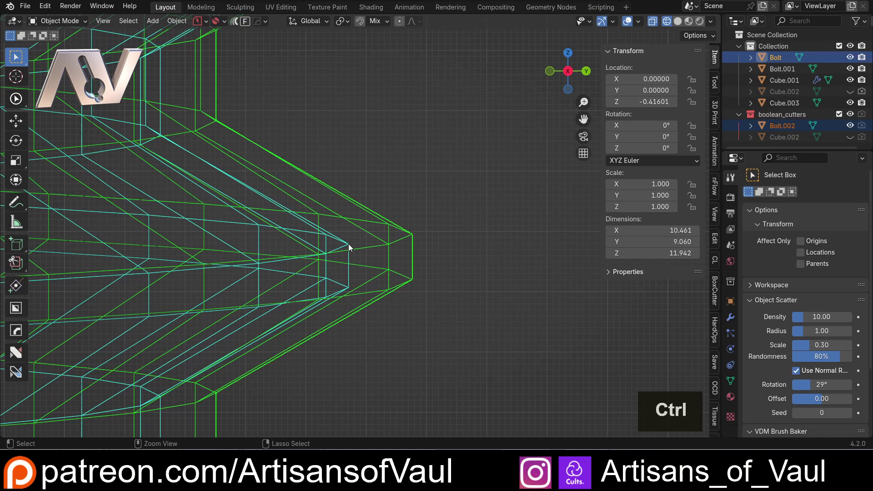
key("ctrl+z")
Inspect the threads in solid shading, then undo the cutter's lowering.
scroll(348, 247, "down", 2)
middle_click_drag(345, 255, 364, 170, "shift")
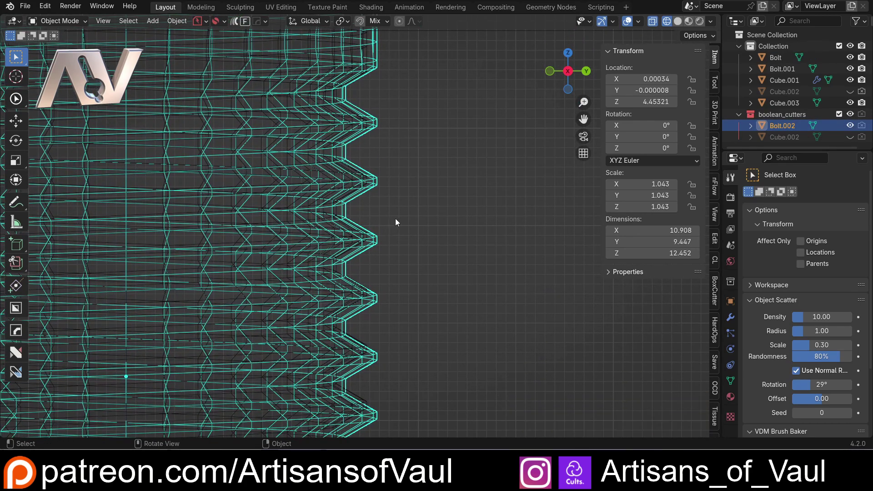
scroll(396, 197, "down", 2)
middle_click_drag(388, 197, 363, 147, "shift")
scroll(359, 173, "up", 2)
middle_click_drag(357, 192, 363, 160)
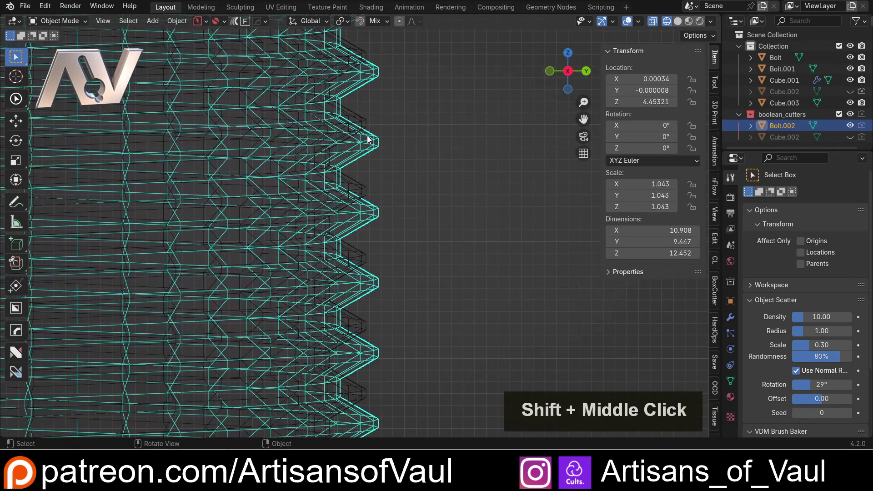
scroll(365, 160, "down", 3)
scroll(363, 209, "up", 4)
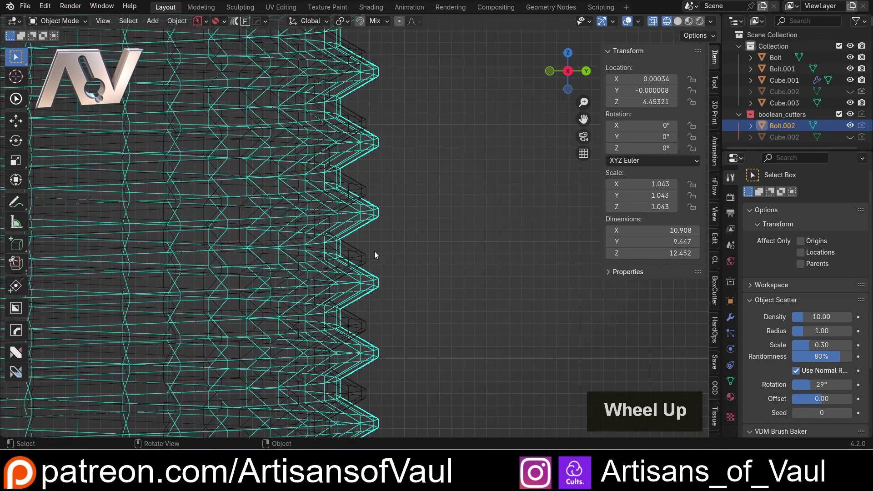
scroll(376, 225, "down", 6)
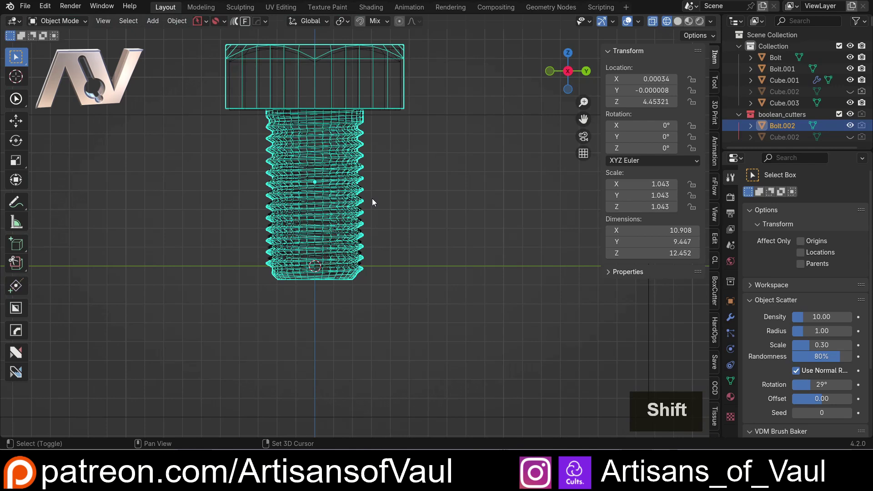
key("shift+z")
key("shift+z")
mouse_move(372, 200)
middle_mouse_down("shift")
mouse_move(349, 253)
mouse_move(347, 246)
middle_mouse_up("shift")
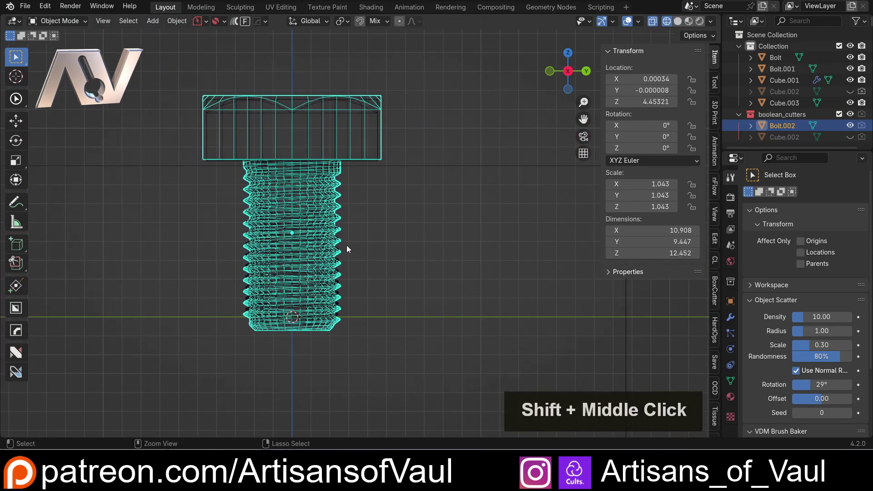
key("ctrl+z")
key("ctrl+z")
scroll(346, 244, "up", 3)
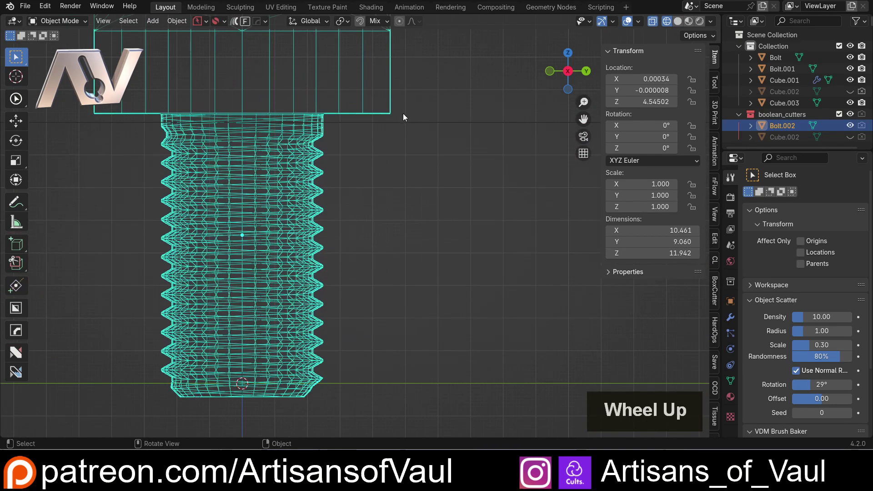
Cancel the cutter move, hide Bolt.002, and view the threaded block shaded.
key("g")
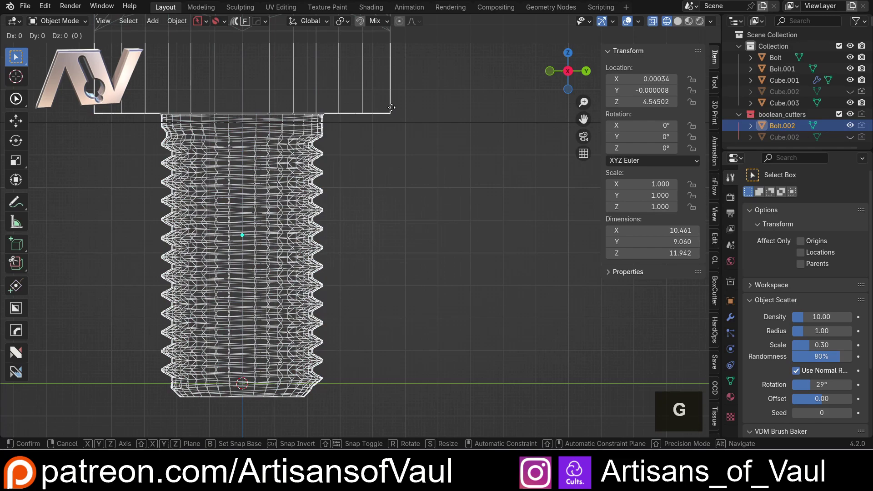
key("Escape")
key("h")
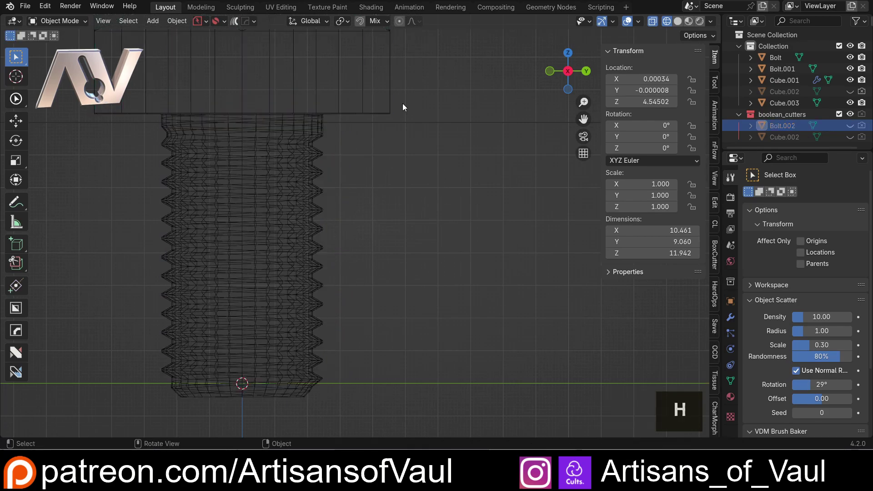
key("shift+z")
scroll(367, 111, "down", 2)
middle_click_drag(365, 108, 329, 154)
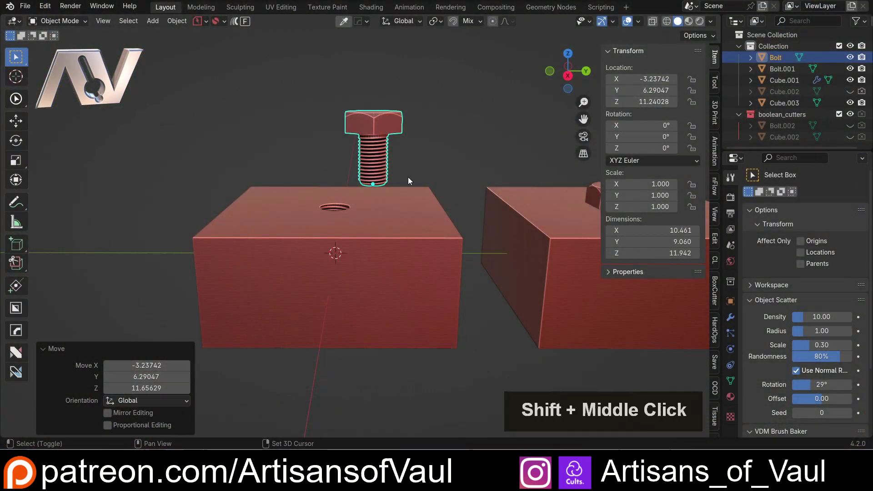
Select the bolt in the copied block and inspect it from the side in wireframe.
middle_click_drag(408, 176, 237, 159, "shift")
mouse_move(311, 180)
middle_mouse_down()
mouse_move(317, 150)
mouse_move(310, 168)
middle_mouse_up()
left_click(322, 184)
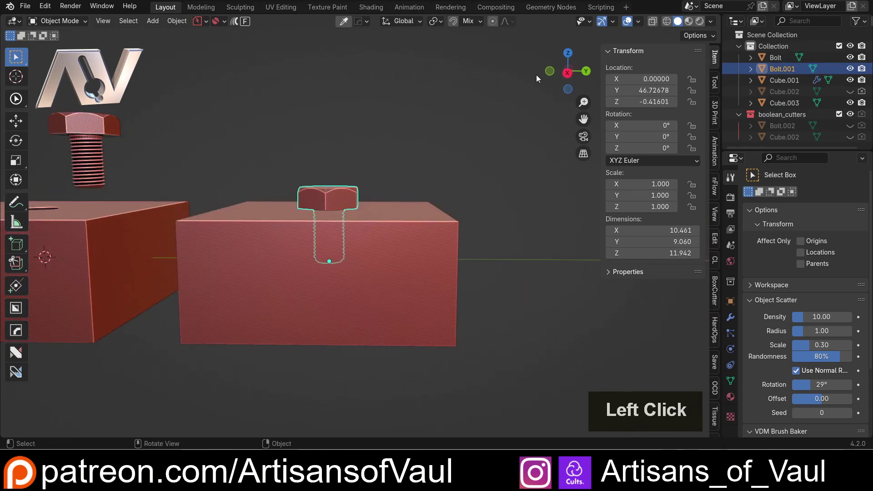
left_click(569, 76)
key("shift+z")
scroll(370, 175, "up", 5)
middle_click_drag(370, 175, 354, 234, "shift")
scroll(314, 164, "up", 3)
scroll(319, 200, "up", 3)
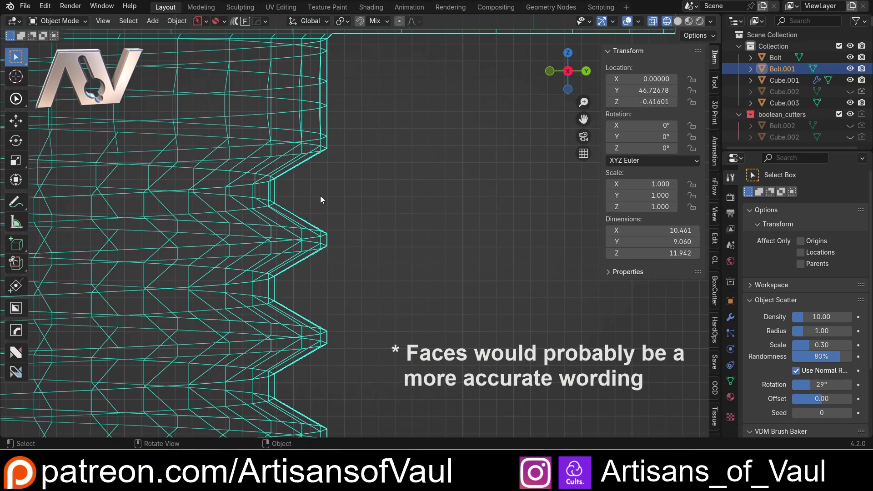
scroll(320, 195, "down", 5)
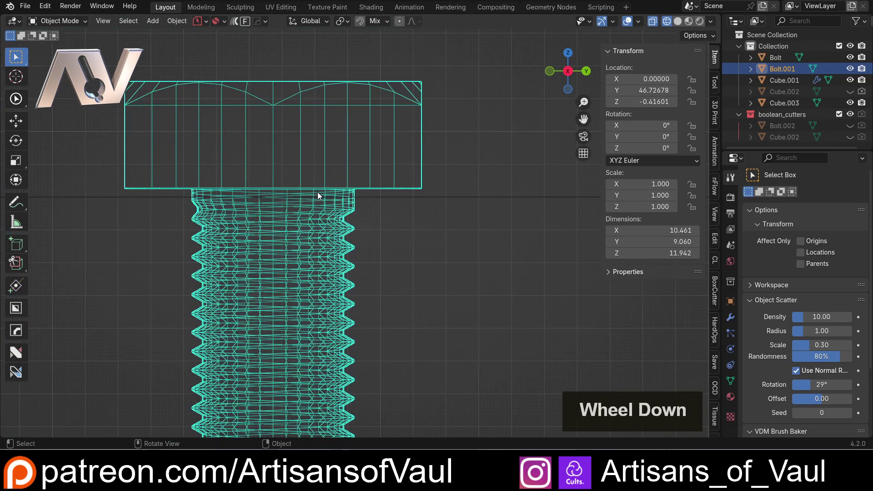
Reselect Bolt.001 in solid shading and duplicate it in place as Bolt.003.
key("shift+z")
scroll(321, 191, "down", 4)
left_click(382, 192)
scroll(345, 182, "up", 4)
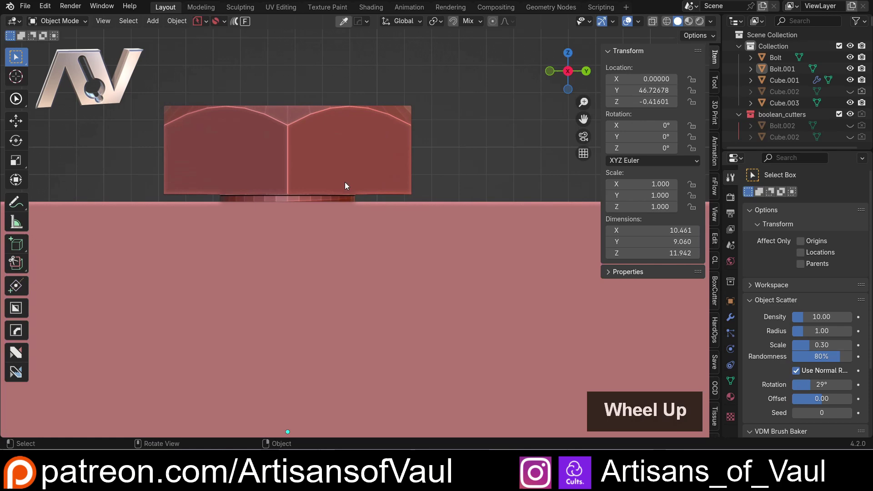
left_click(332, 181)
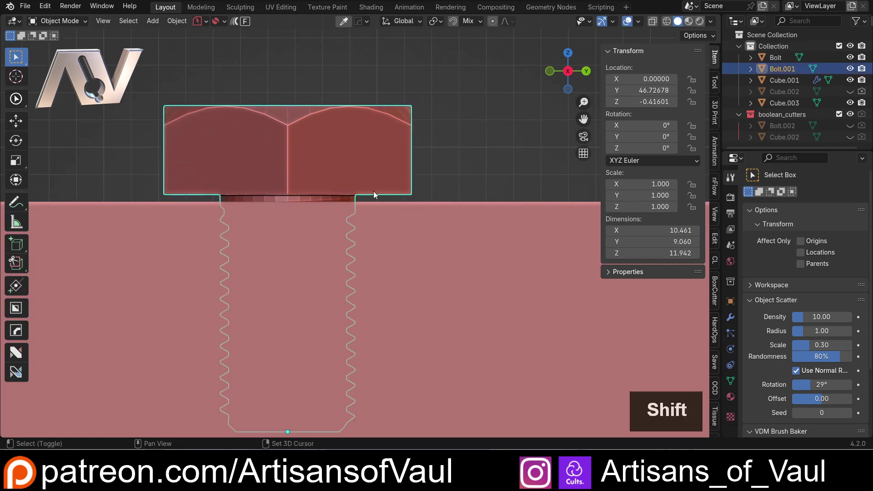
key("shift+d")
key("Escape")
key("shift+z")
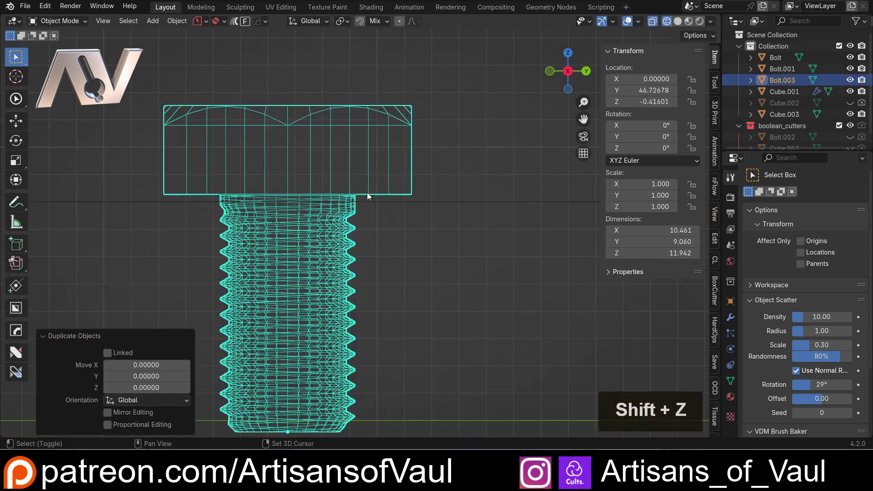
scroll(364, 199, "up", 2)
middle_click_drag(365, 198, 391, 249)
scroll(380, 183, "up", 2)
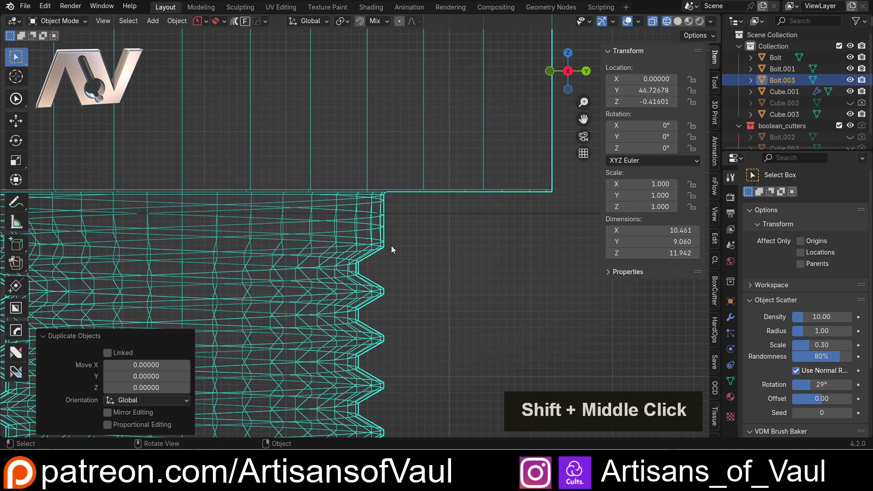
key("Tab")
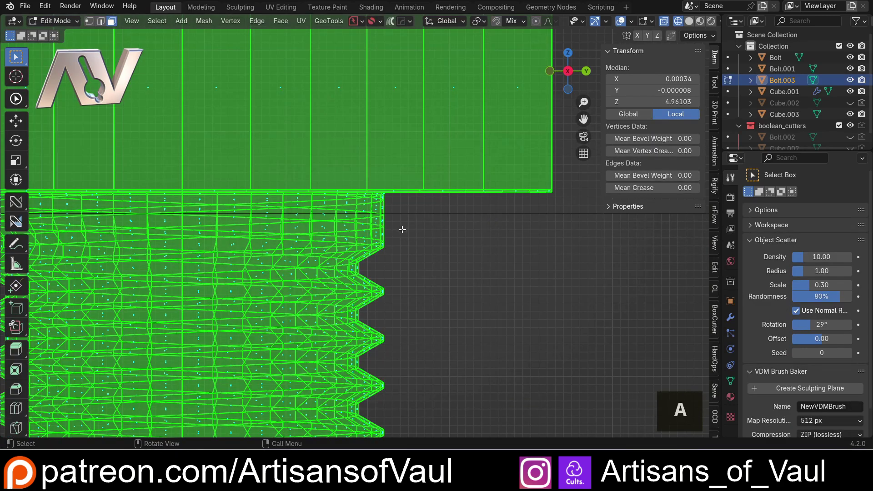
scroll(403, 230, "up", 1)
scroll(403, 230, "up", 2, "shift")
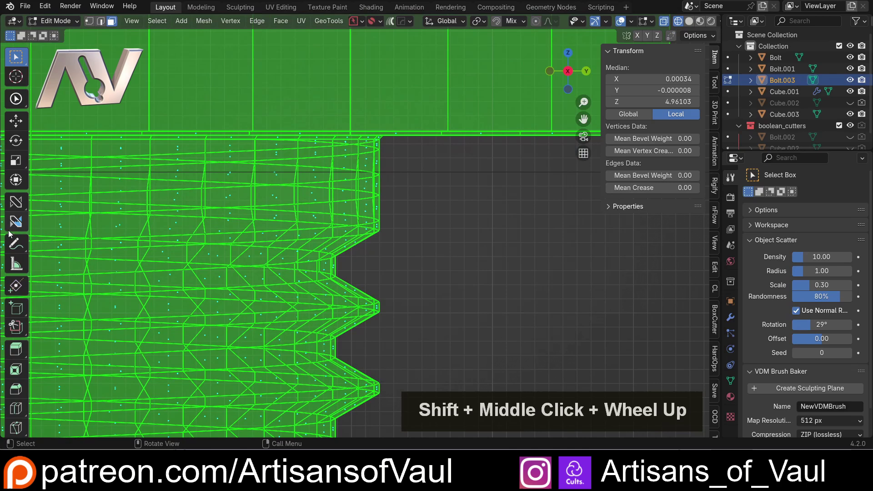
left_click_drag(28, 226, 102, 225)
scroll(59, 200, "down", 4)
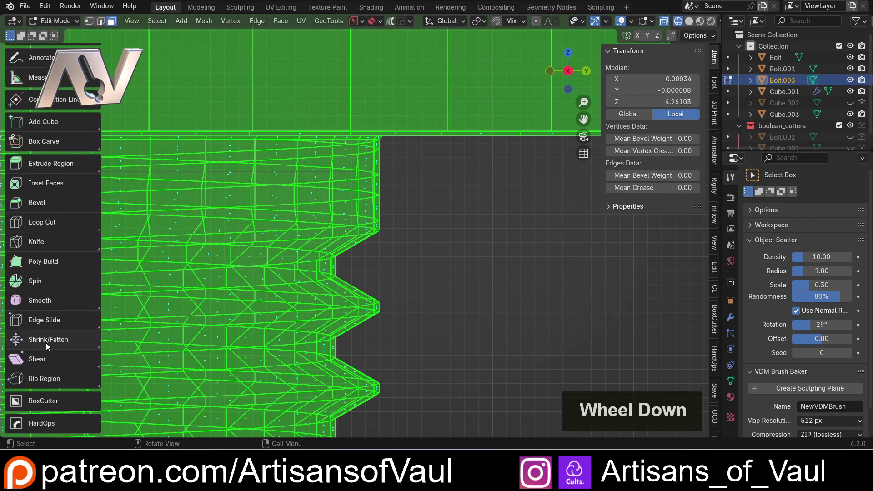
scroll(71, 342, "down", 1)
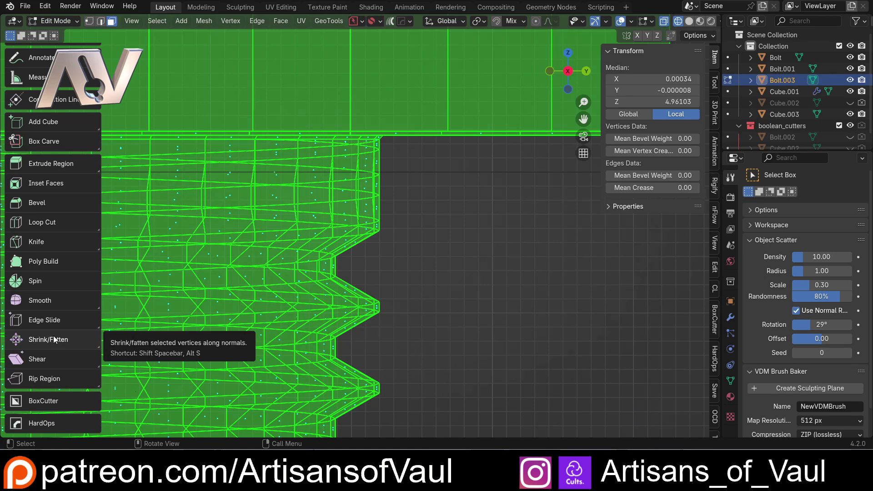
scroll(402, 230, "down", 2)
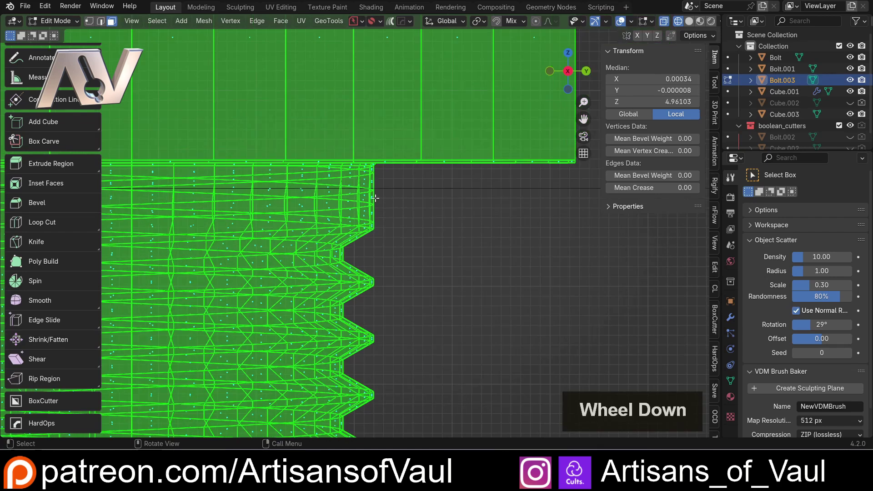
middle_click_drag(377, 201, 397, 209)
scroll(431, 168, "up", 2)
middle_click_drag(430, 168, 435, 188, "shift")
scroll(435, 187, "up", 1)
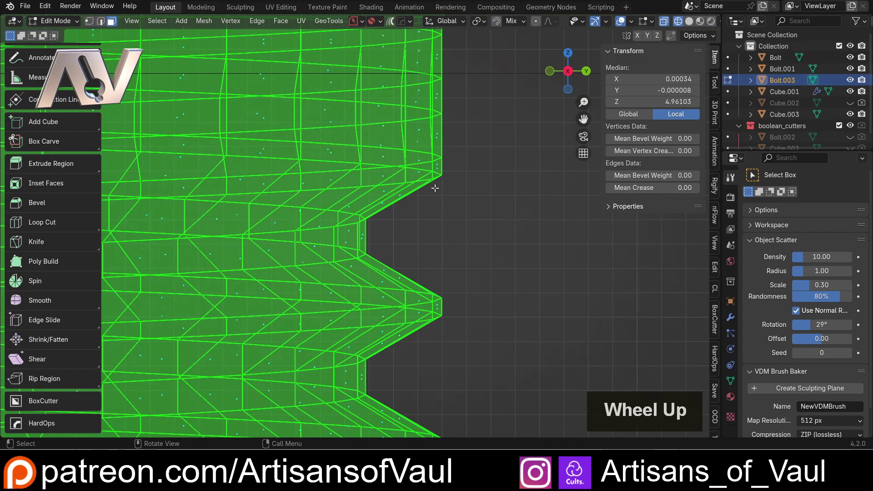
key("alt+s")
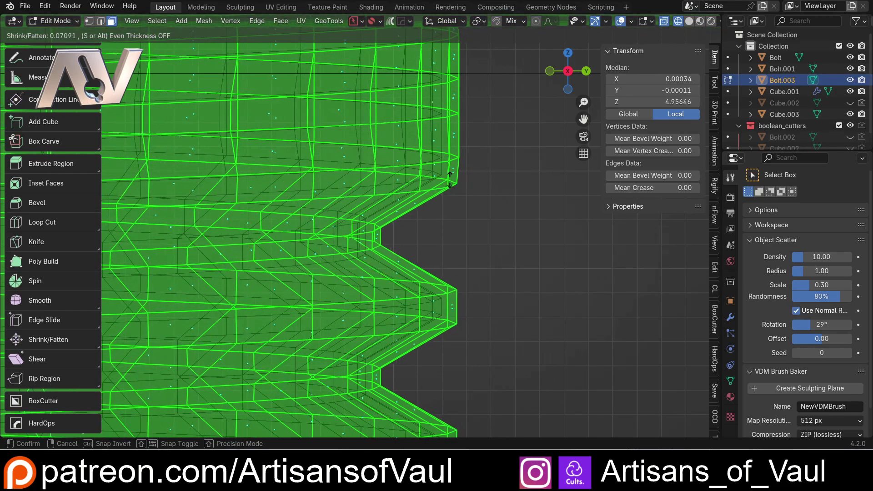
key("Escape")
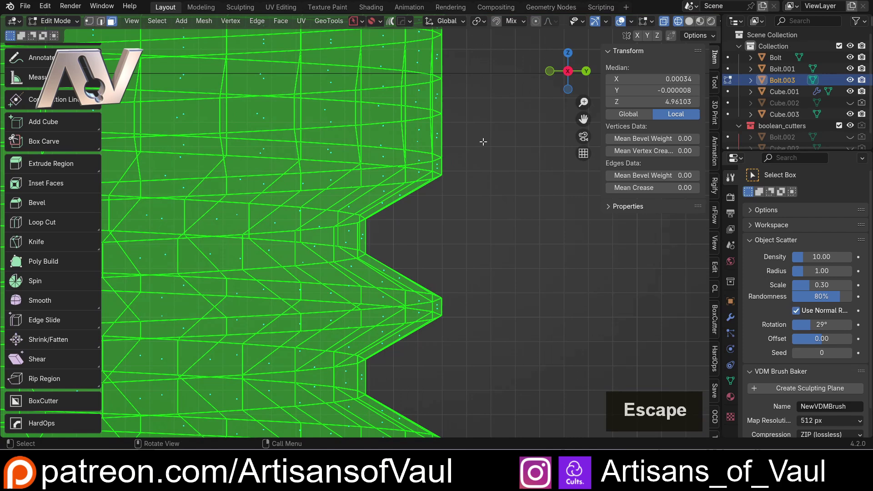
Display face normals in the Edit Mode overlays at size 0.17.
left_click(653, 23)
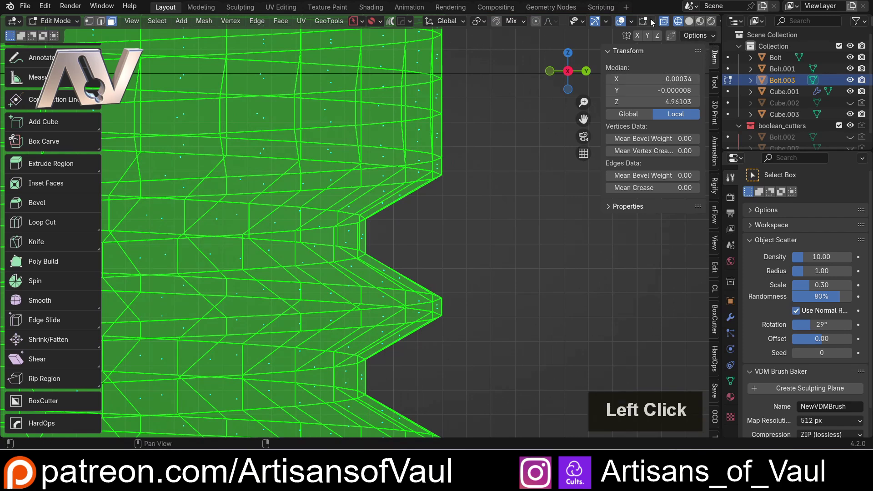
left_click(650, 22)
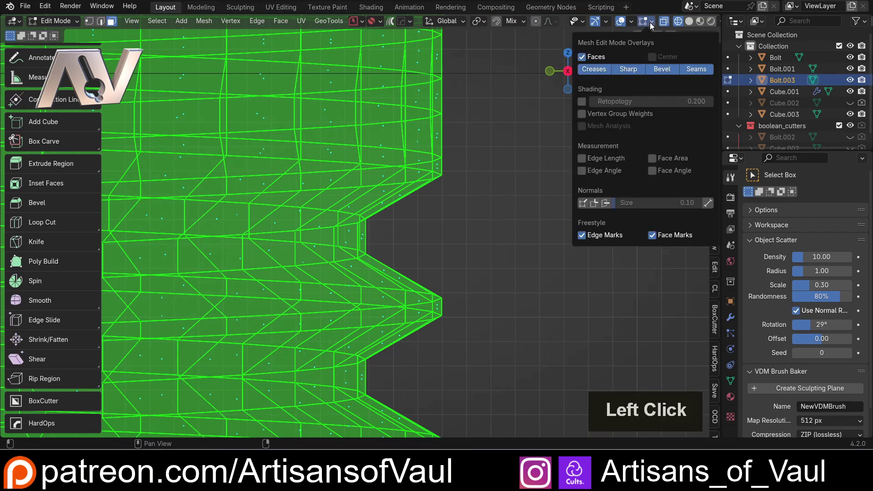
left_click(607, 203)
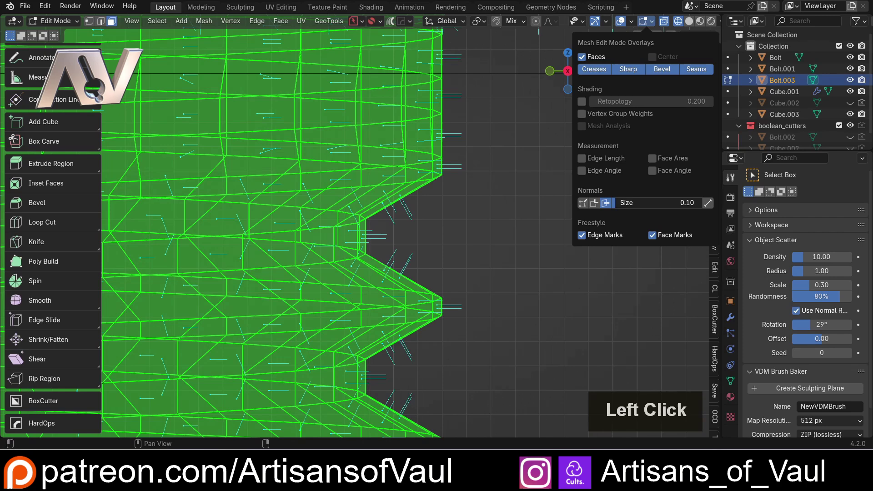
left_click_drag(655, 203, 682, 203)
scroll(420, 217, "up", 2)
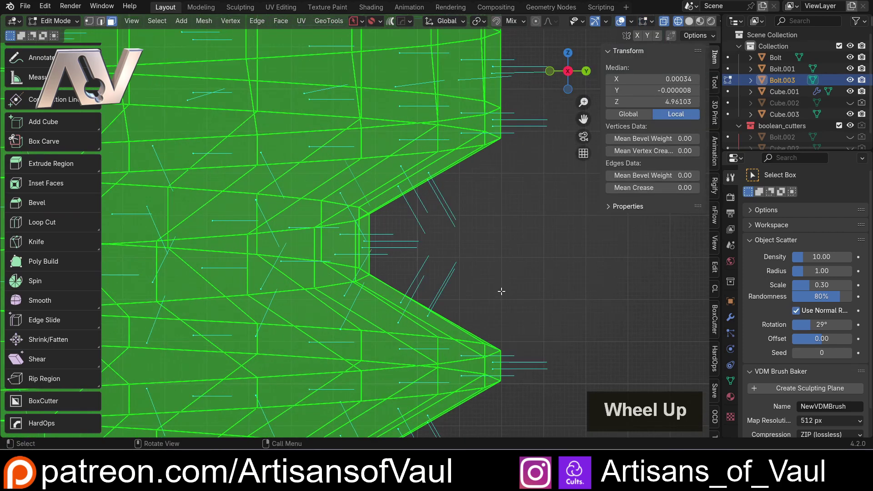
Fatten the Bolt.003 threads along their normals with a 0.114 offset.
middle_click_drag(499, 272, 461, 170, "shift")
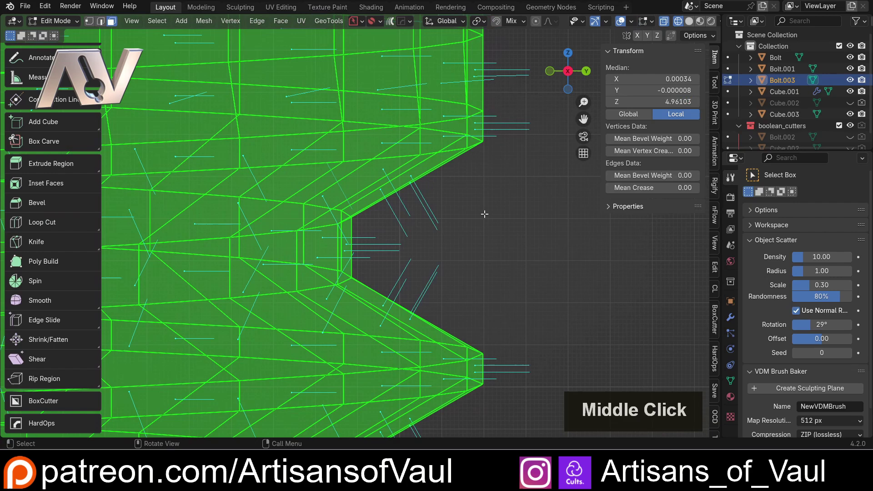
key("alt+s")
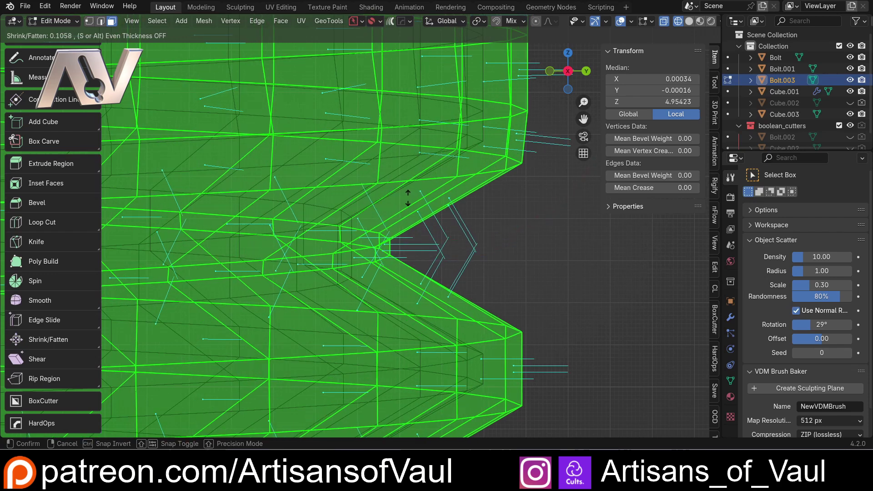
left_click(406, 196)
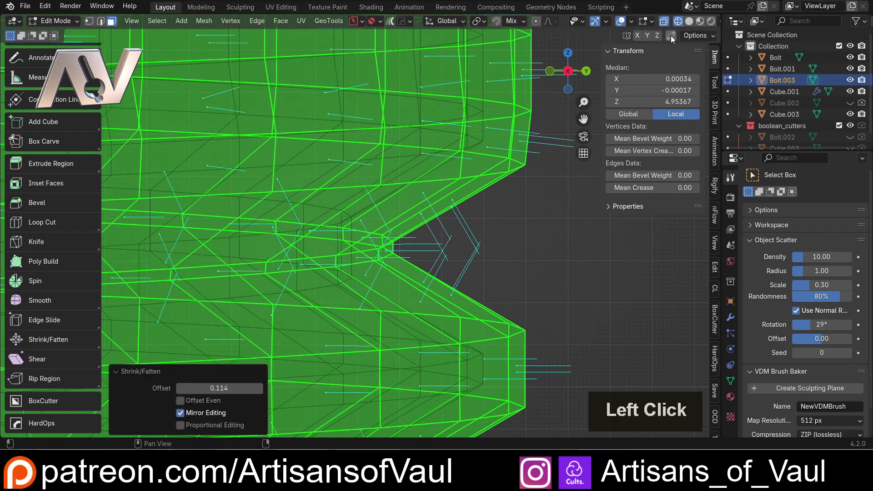
Reopen the overlay options and toggle the viewport shading to review the threads.
left_click(653, 21)
key("n")
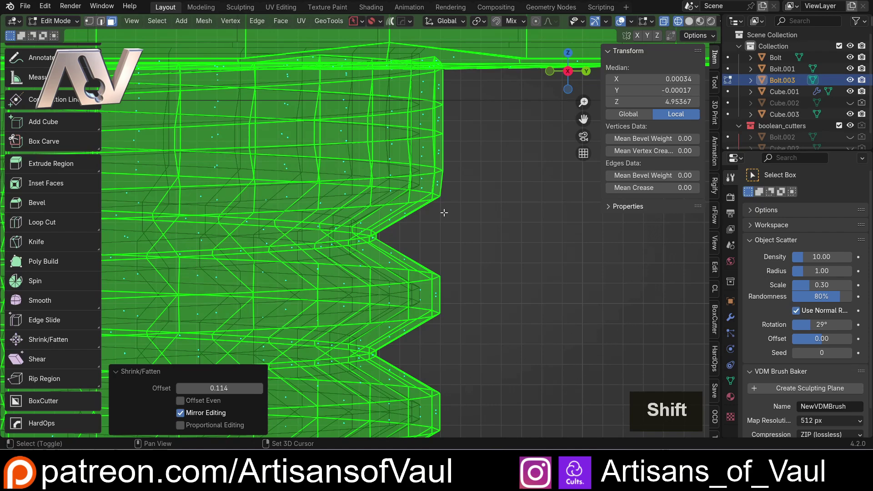
key("shift+z")
scroll(444, 197, "down", 3, "shift")
scroll(433, 189, "down", 1)
scroll(432, 187, "up", 3)
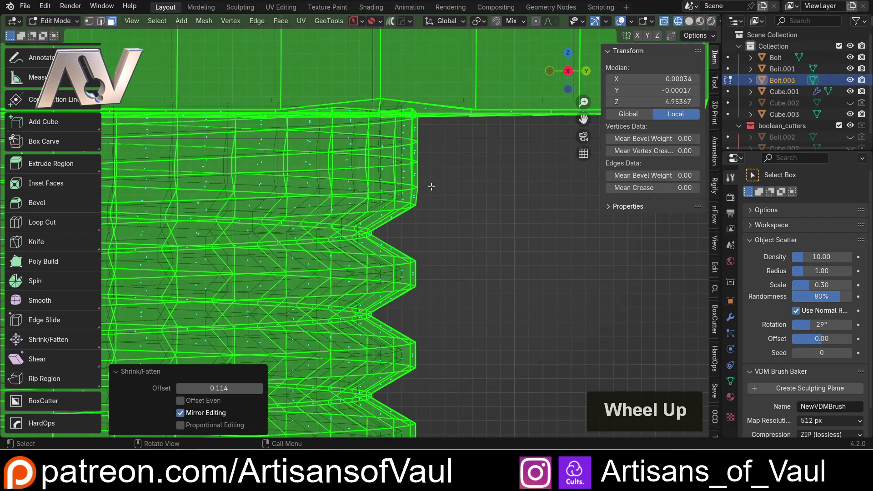
Undo the 0.114 fatten, isolate Bolt.003 in local view, and switch to solid shading.
scroll(432, 187, "down", 2)
key("ctrl+z")
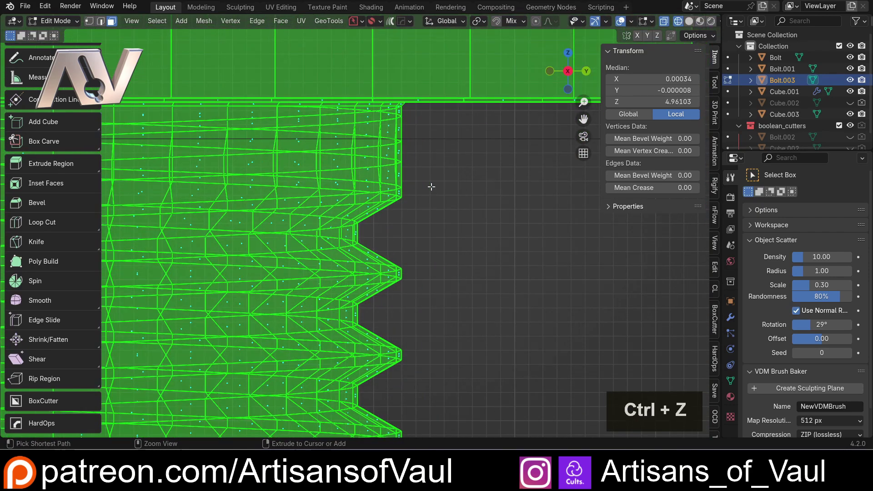
key("slash")
key("shift+z")
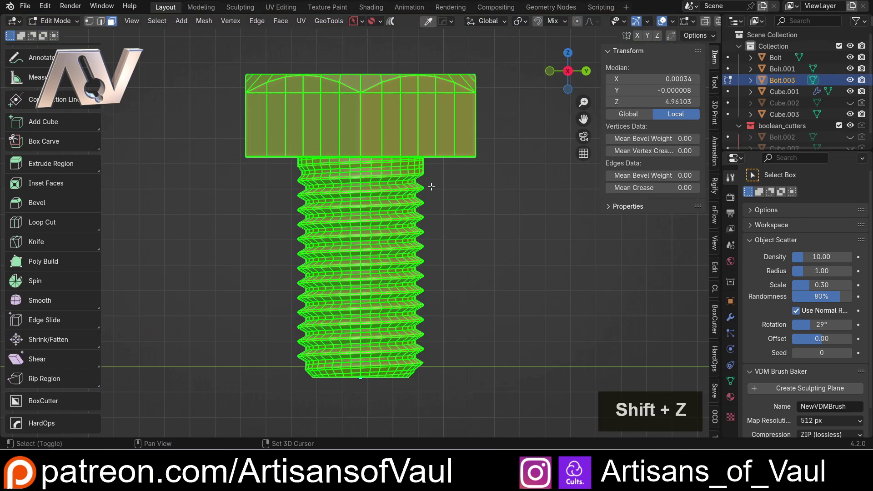
scroll(339, 243, "up", 2)
middle_click_drag(340, 248, 340, 242, "shift")
scroll(340, 243, "up", 6)
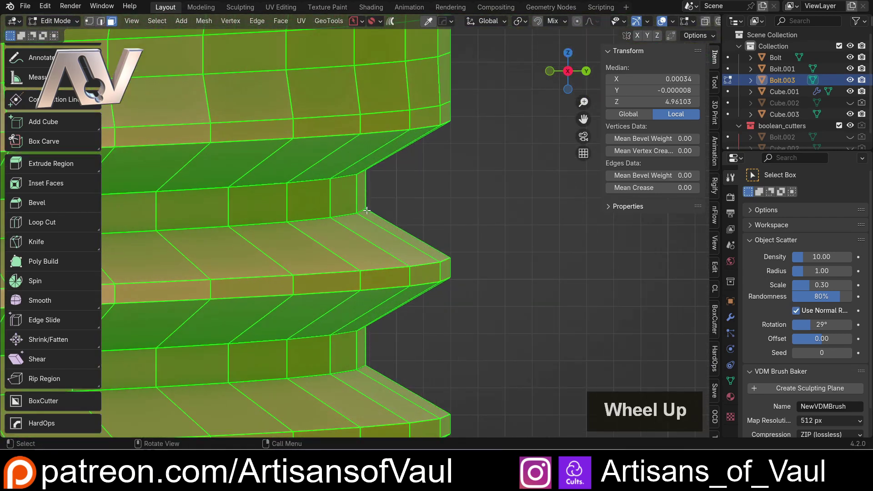
scroll(366, 210, "up", 3)
Pick a single thread edge, check it from the X side view, then clear the selection.
key("Tab")
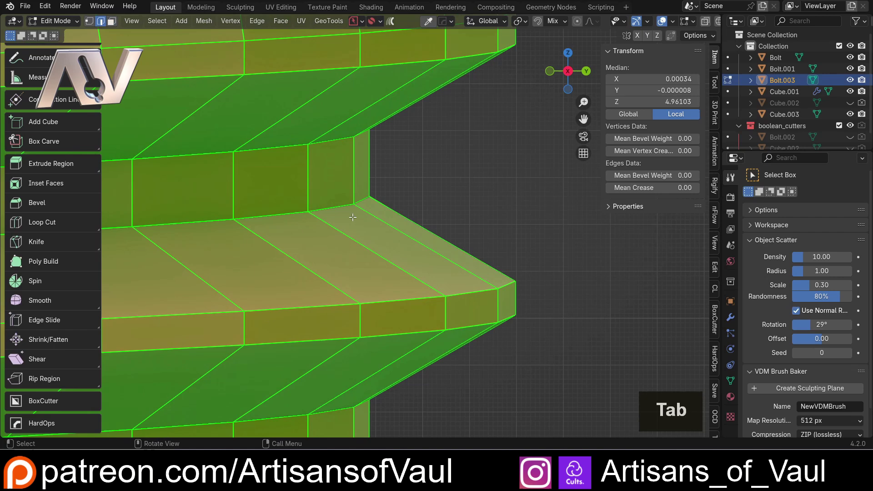
left_click(337, 206)
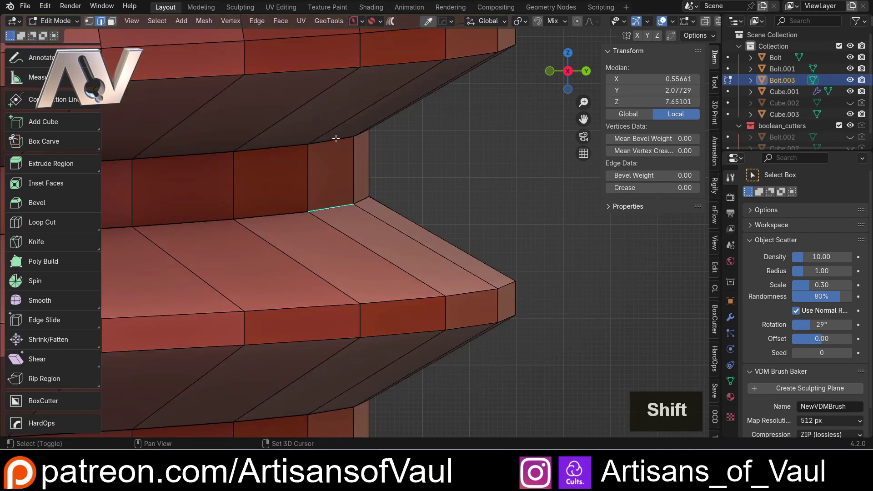
middle_click_drag(355, 163, 337, 152)
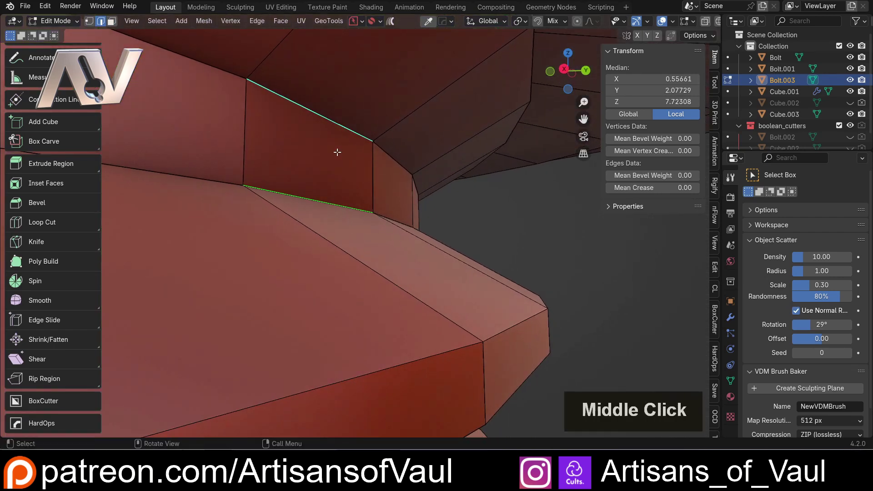
left_click(567, 70)
scroll(410, 213, "down", 2)
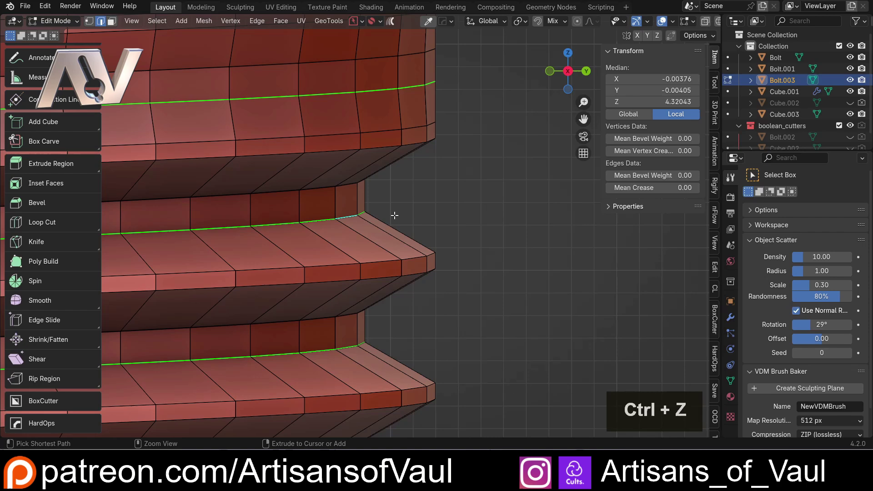
left_click(463, 201)
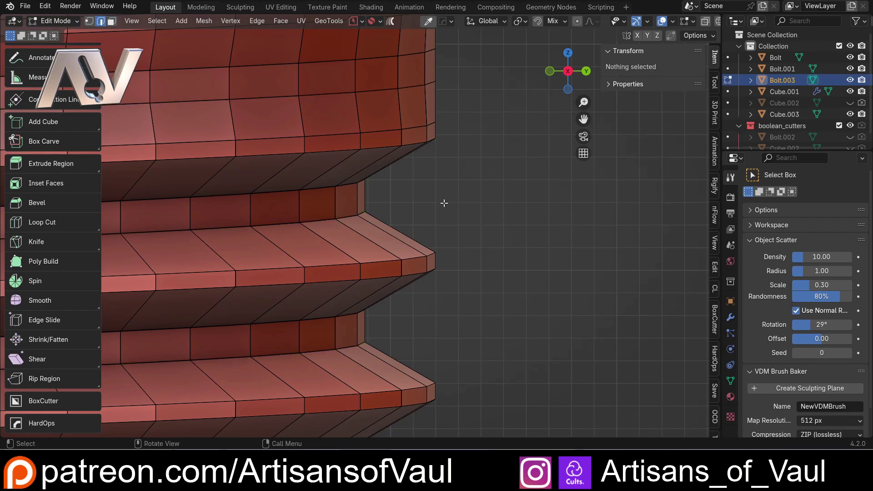
Select all of Bolt.003, try a 0.173 fatten, and check the threads in wireframe.
key("a")
key("alt+s")
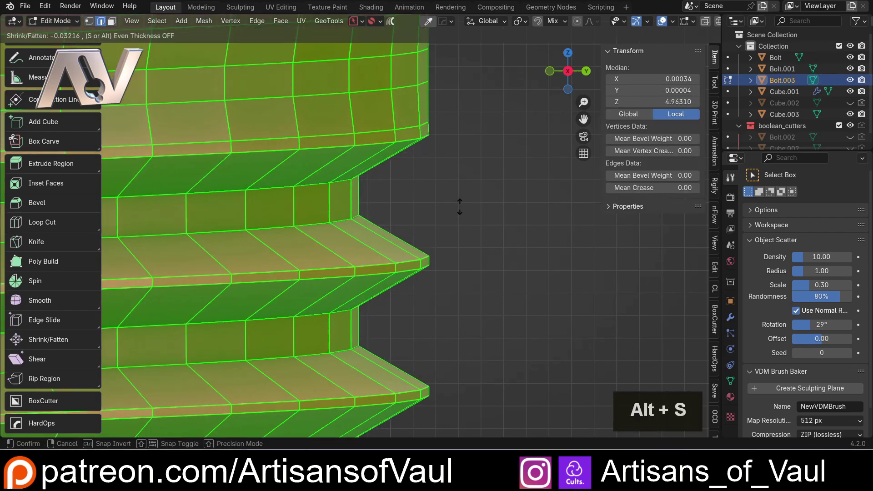
left_click(368, 183)
scroll(386, 200, "up", 2)
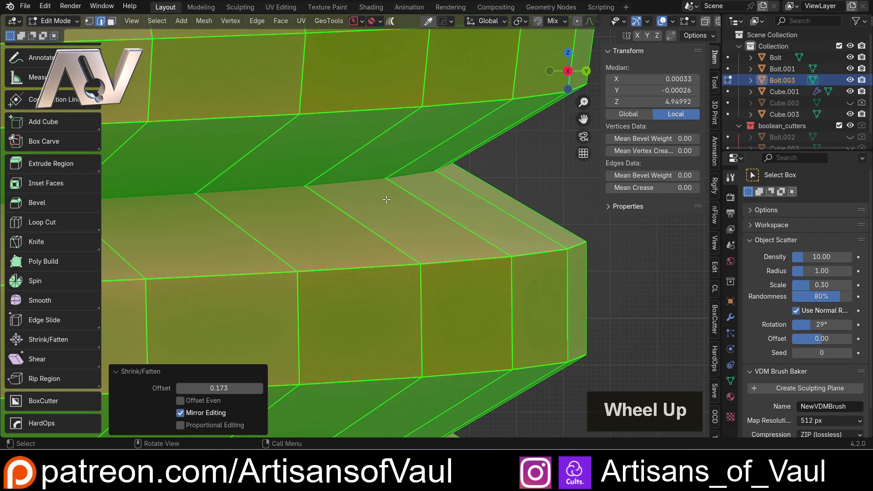
left_click(474, 202)
scroll(474, 202, "up", 3)
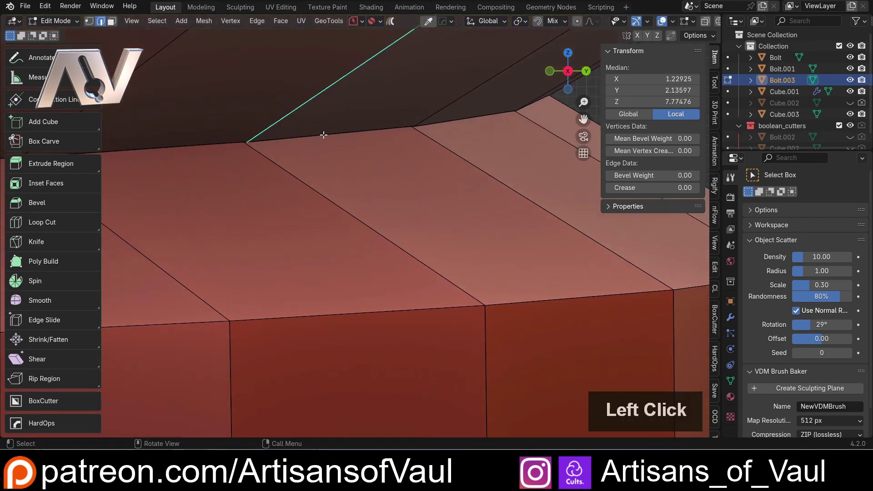
key("shift+z")
middle_click_drag(324, 135, 384, 199)
key("shift+z")
Inspect a thread face, undo that selection, then fatten the mesh outward by 0.103.
key("Tab")
left_click(369, 248)
middle_click_drag(369, 248, 289, 216)
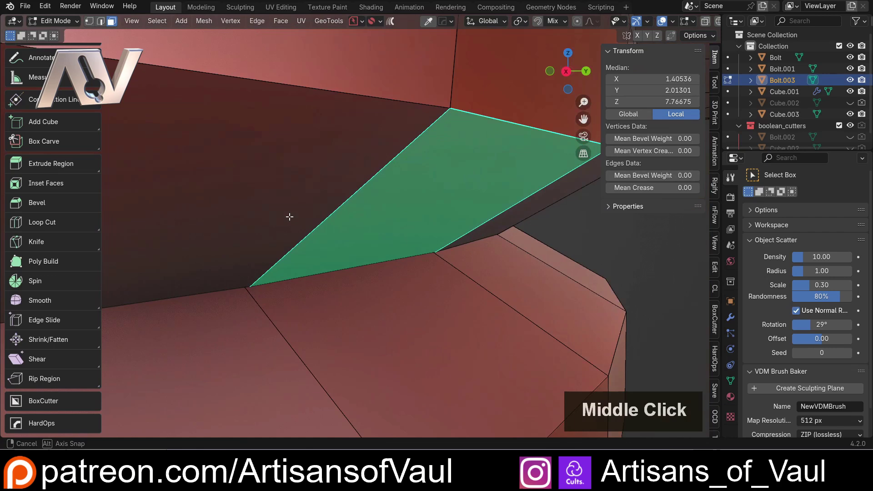
scroll(340, 197, "down", 5)
key("ctrl+z")
key("ctrl+z")
key("ctrl+z")
key("ctrl+z")
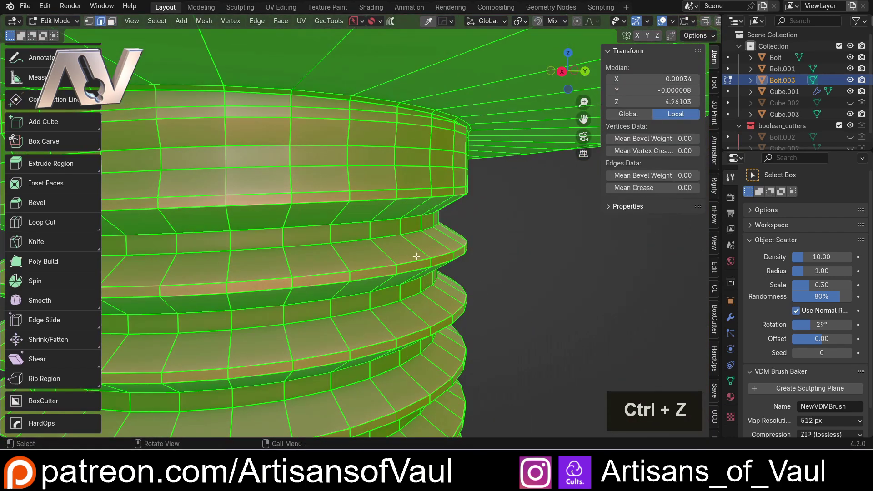
middle_click_drag(417, 257, 400, 248)
scroll(400, 248, "up", 5)
middle_click_drag(346, 237, 333, 231, "shift")
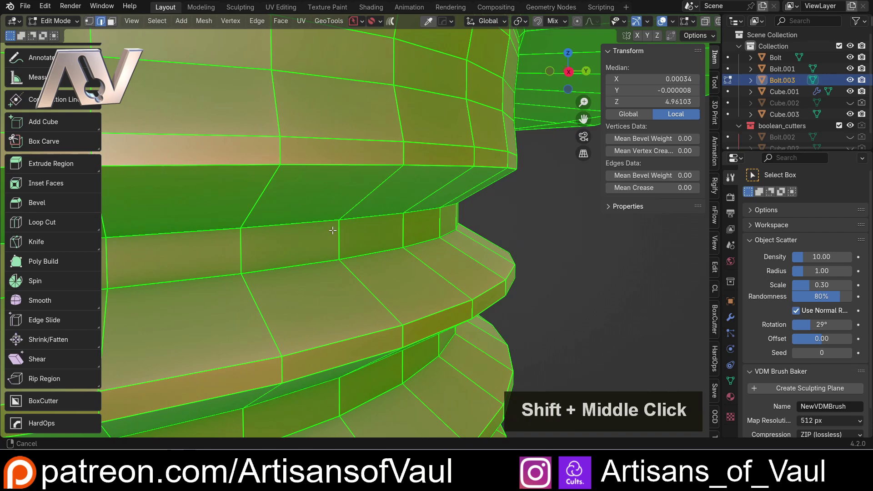
key("alt+s")
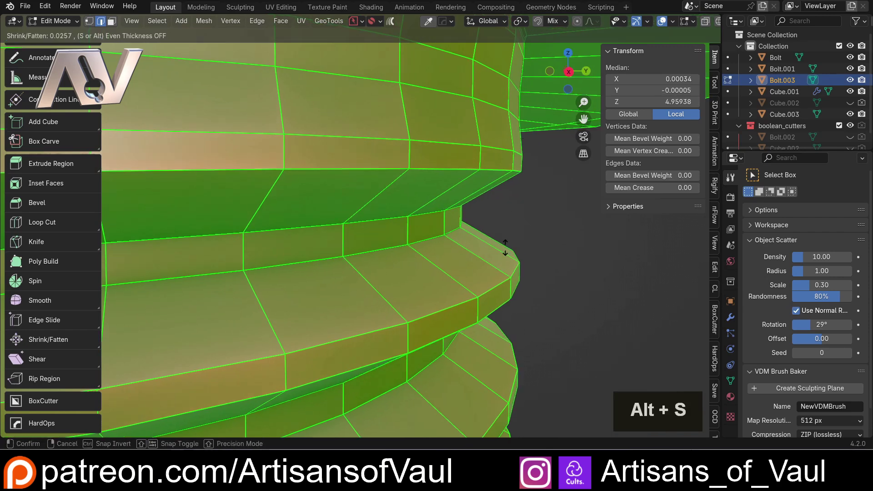
left_click(491, 238)
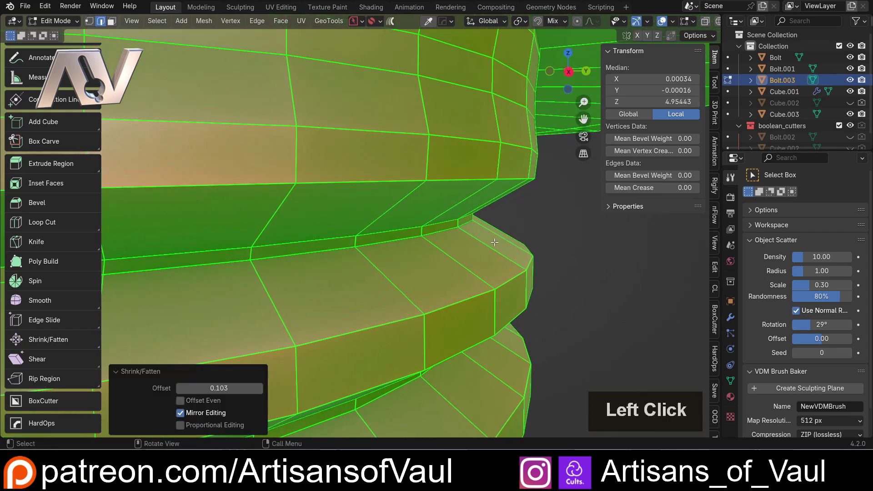
Back in Object Mode, select Cube.003 with Bolt.003 and apply a Ctrl+minus difference cut.
key("KP_Divide")
scroll(475, 233, "down", 2)
scroll(475, 233, "down", 3)
key("shift+z")
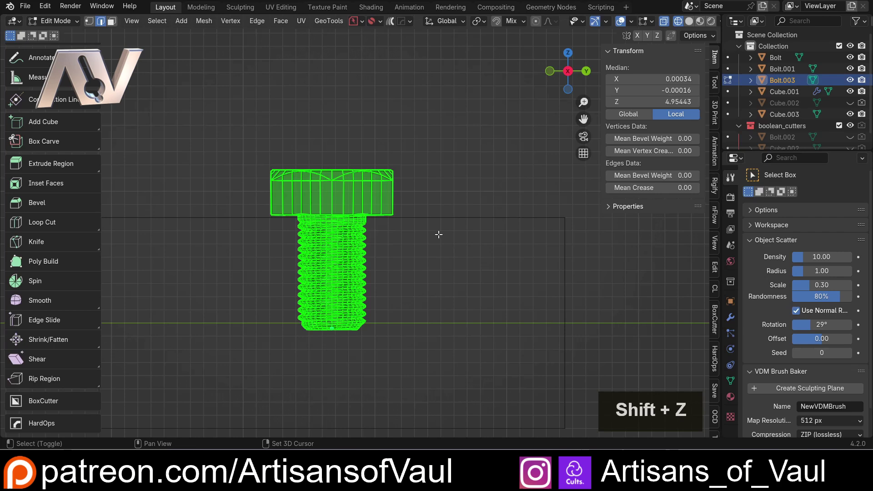
middle_click_drag(438, 234, 367, 245, "shift")
key("Tab")
left_click(460, 126)
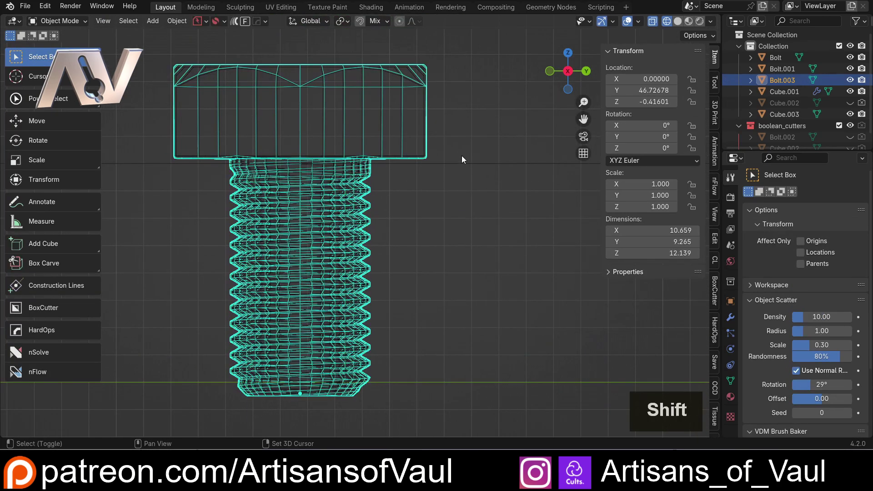
left_click(457, 163, "shift")
key("ctrl+minus")
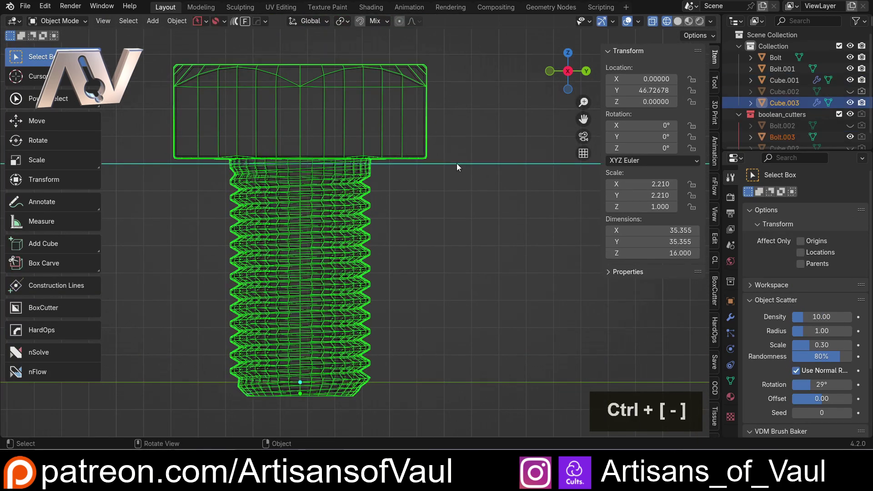
Check the cutter and the threaded hole in Cube.003 in solid, wireframe and orthographic views.
left_click(430, 156)
key("shift+z")
mouse_move(403, 165)
middle_mouse_down()
mouse_move(343, 232)
mouse_move(350, 206)
mouse_move(354, 222)
middle_mouse_up()
key("shift+z")
scroll(355, 225, "up", 4)
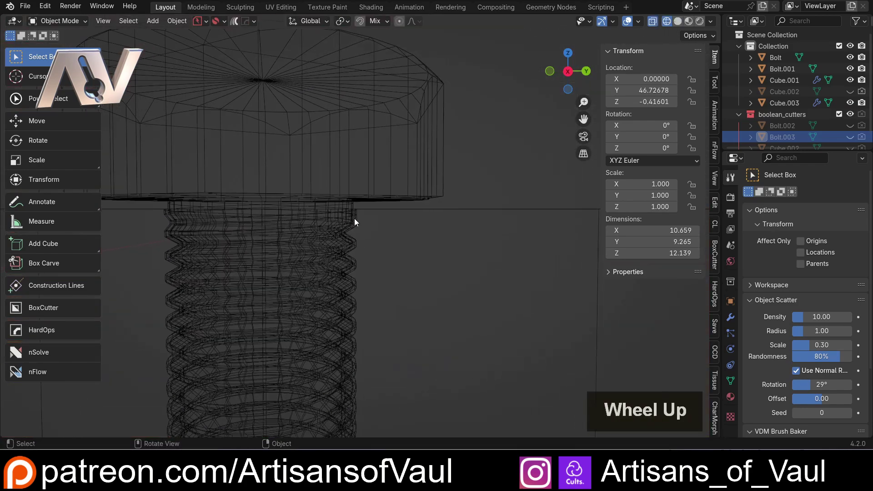
left_click(357, 215)
key("KP_5")
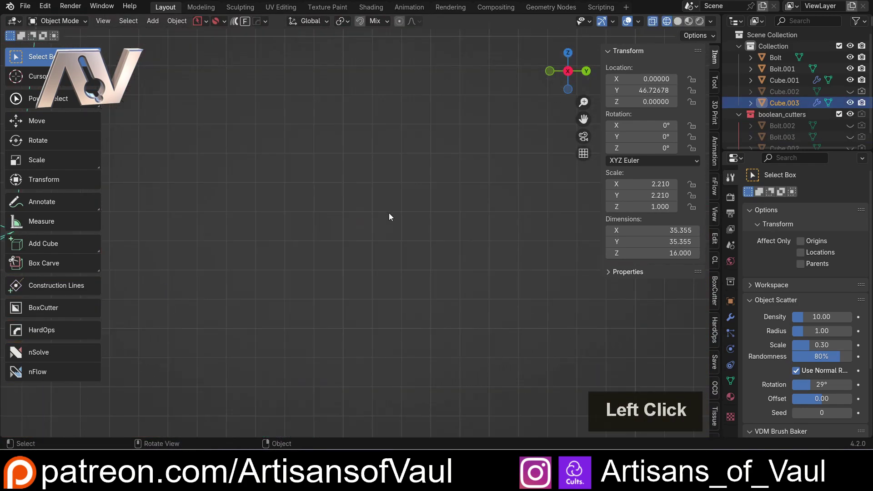
scroll(343, 191, "down", 3)
middle_click_drag(343, 191, 316, 415, "shift")
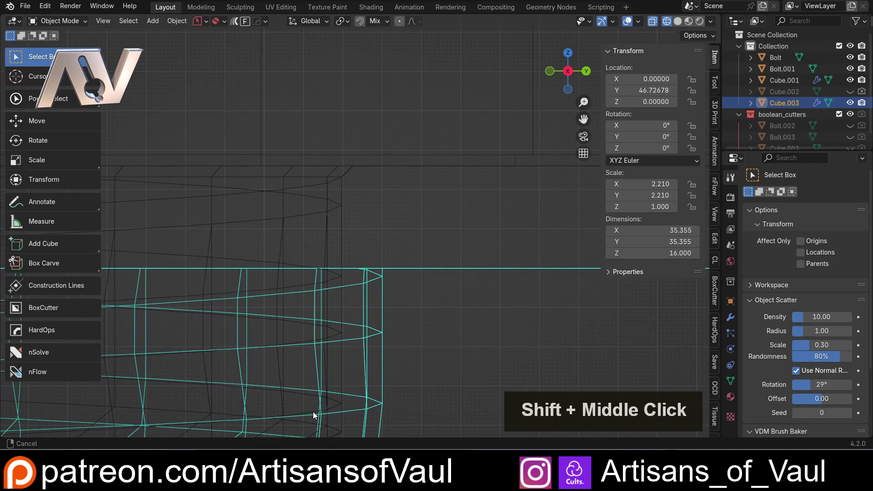
scroll(393, 315, "down", 2)
scroll(392, 313, "down", 1)
scroll(343, 258, "up", 4)
Select Bolt.001 and then Cube.003 as active, and inspect the bolt head and threads.
left_click(321, 262)
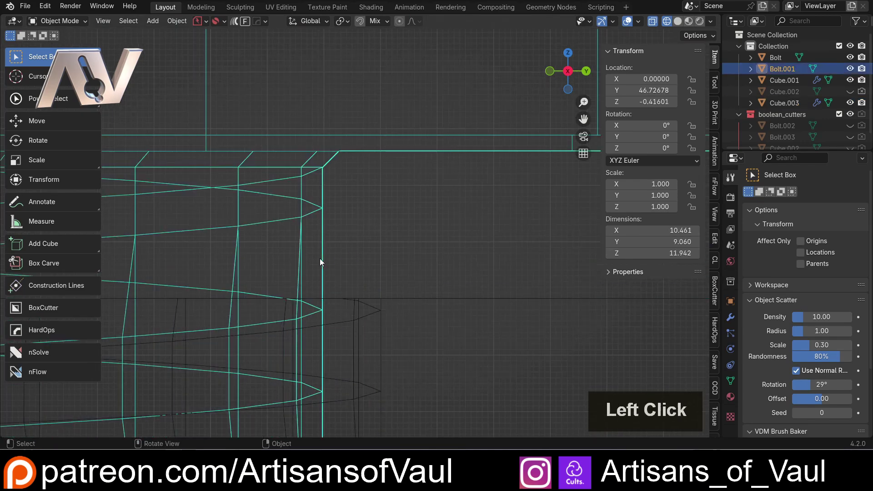
left_click(356, 299, "shift")
scroll(397, 291, "down", 4)
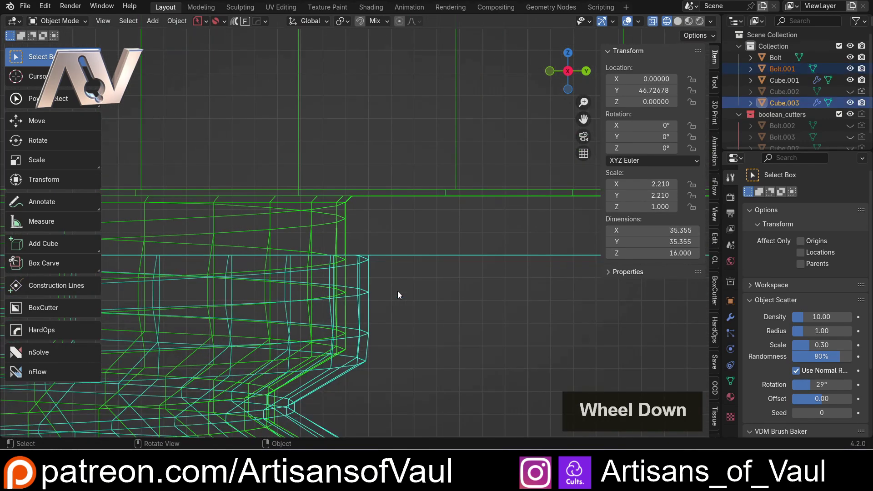
middle_click_drag(397, 291, 375, 189, "shift")
scroll(373, 139, "down", 3)
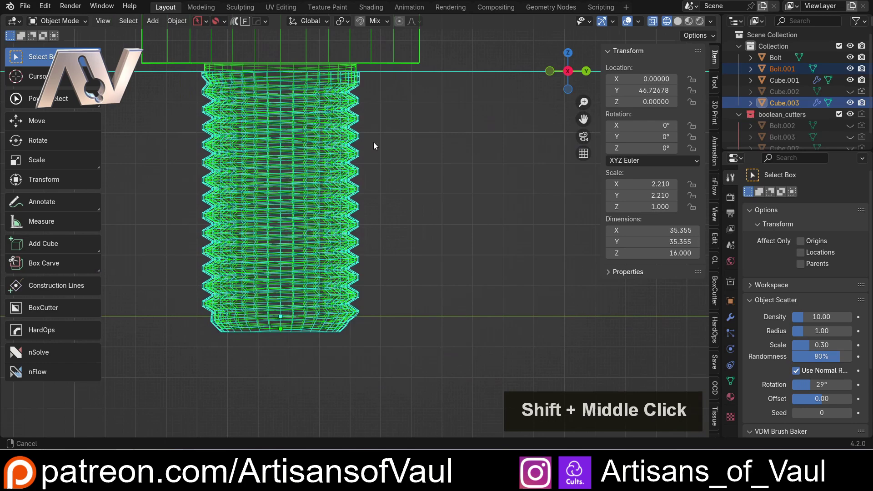
scroll(357, 316, "up", 4)
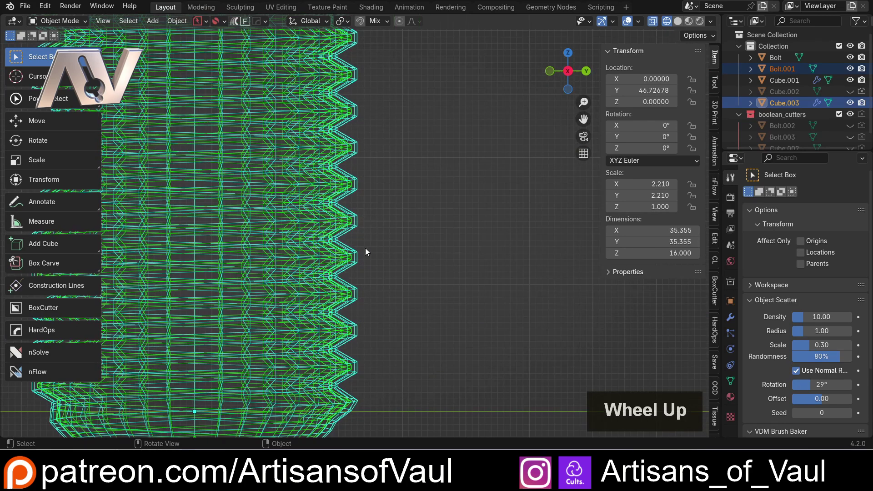
scroll(369, 219, "down", 3)
middle_click_drag(351, 168, 344, 252, "shift")
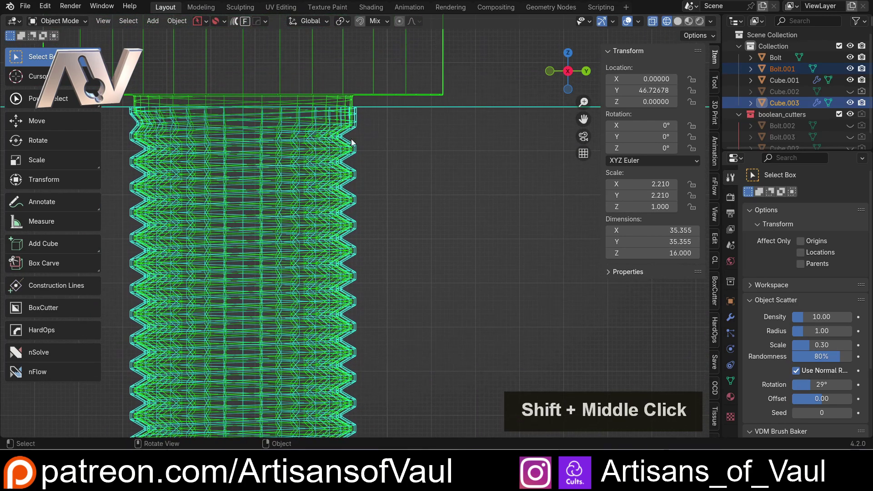
scroll(357, 134, "down", 3)
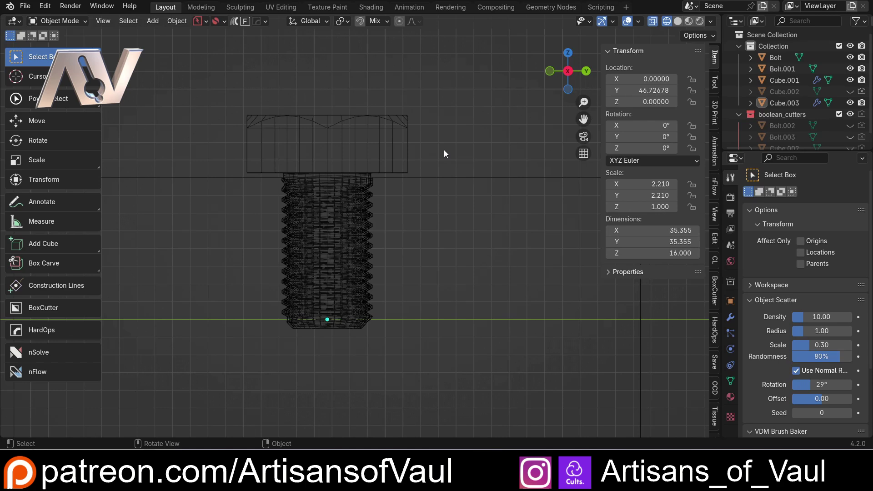
scroll(444, 149, "down", 2)
Switch to solid shading and orbit to a close, low view of the right block.
key("shift+z")
middle_click_drag(443, 151, 418, 205)
scroll(418, 206, "down", 4)
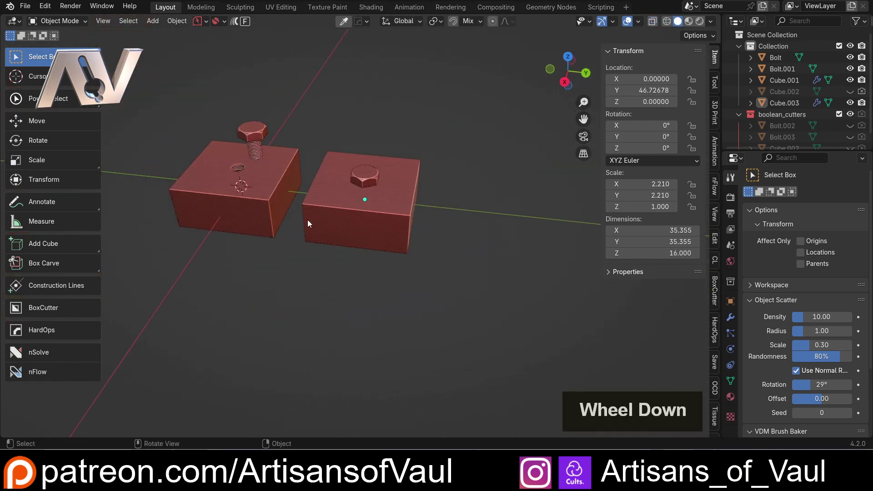
middle_click_drag(307, 223, 294, 191)
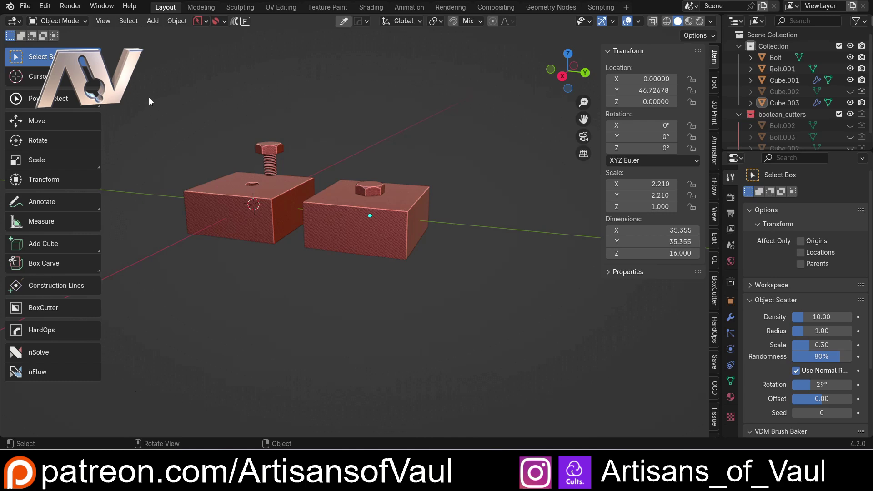
scroll(363, 167, "up", 2)
middle_click_drag(363, 168, 291, 169, "shift")
scroll(288, 208, "up", 3)
Enable the ND add-on in Preferences > Add-ons and close the preferences window.
left_click(46, 6)
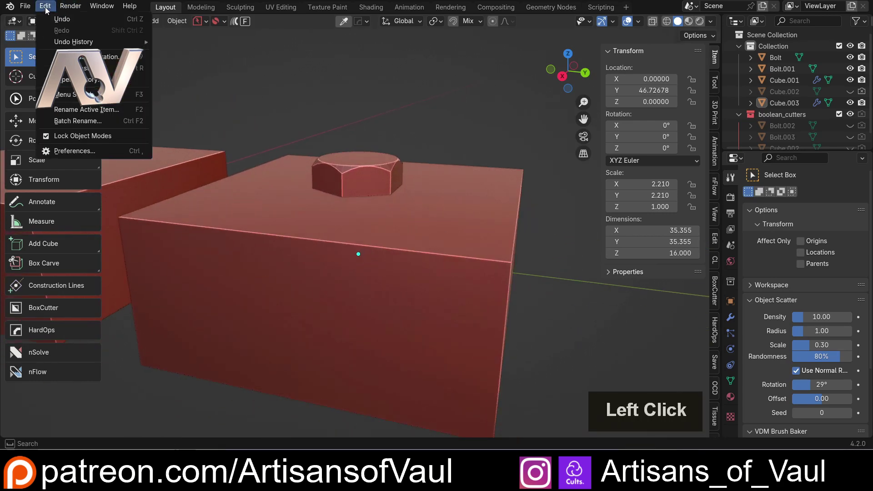
left_click(77, 151)
left_click_drag(255, 41, 350, 113)
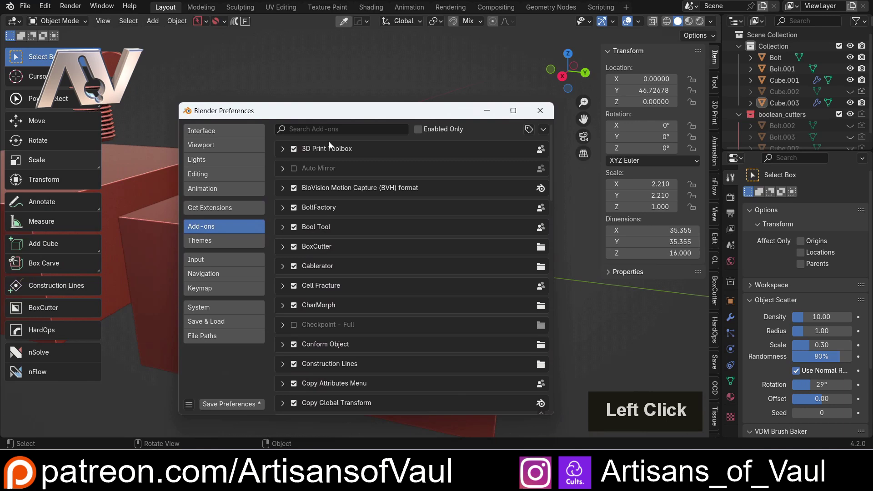
scroll(392, 214, "down", 15)
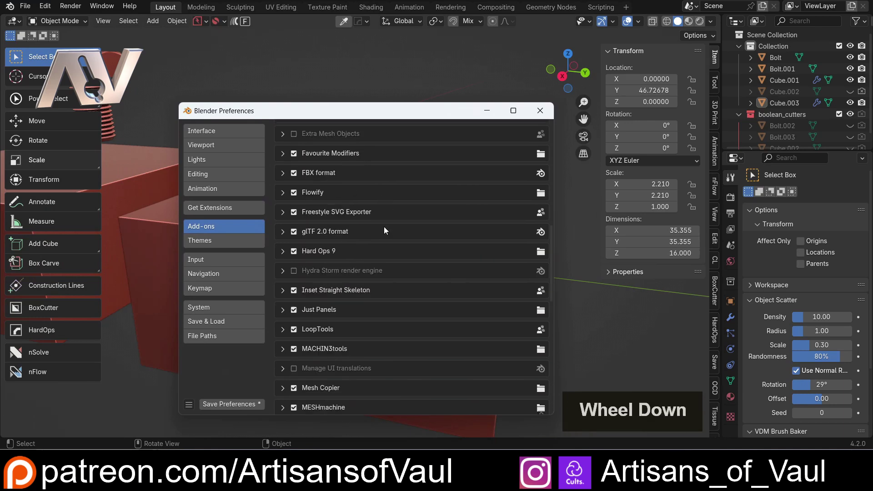
scroll(384, 231, "down", 3)
left_click(294, 310)
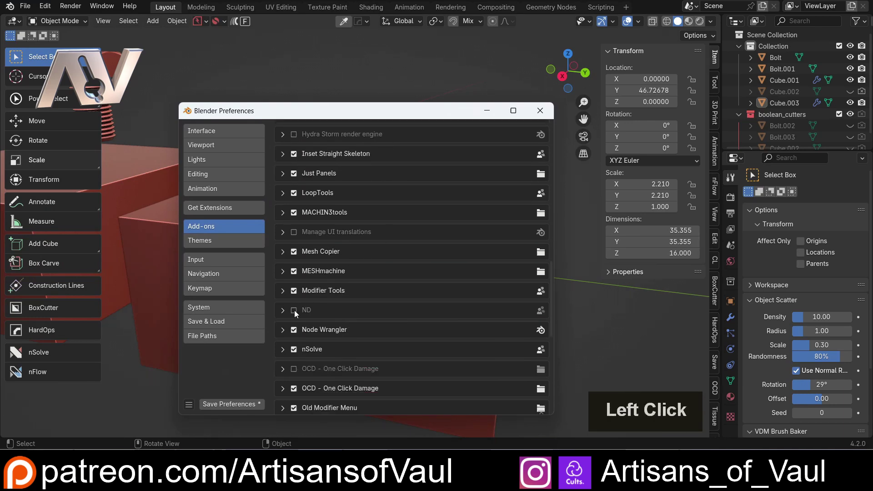
scroll(318, 258, "down", 3)
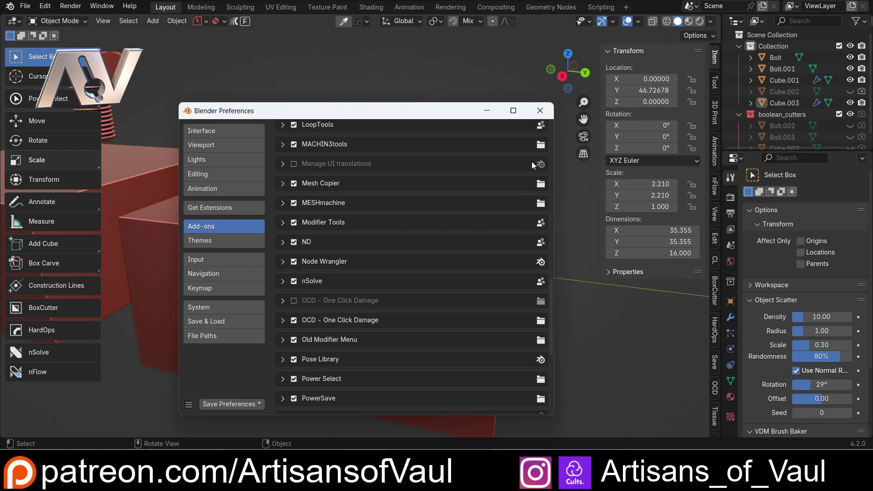
left_click(541, 110)
Duplicate the bolt as Bolt.004 and place it beside the right block.
left_click(377, 182)
key("shift+d")
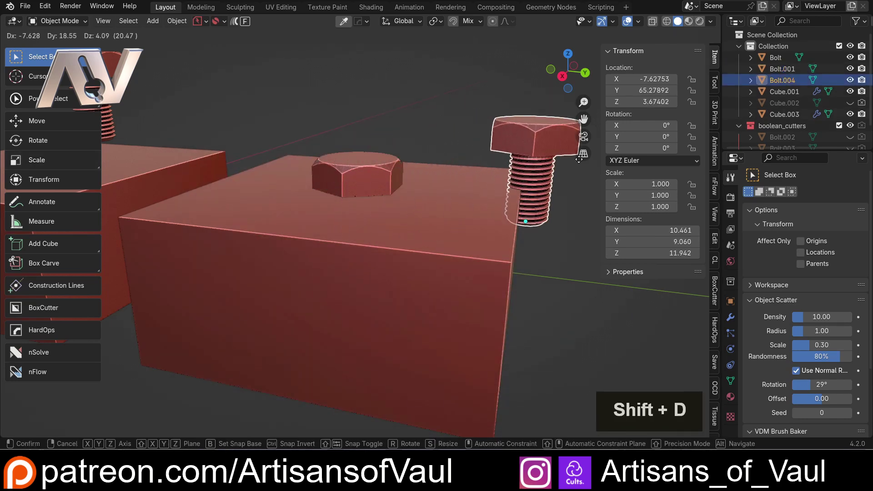
left_click(603, 210)
key("Tab")
middle_click_drag(603, 210, 394, 224, "shift")
In Edit Mode, fatten Bolt.004 with ND Shrink/Fatten at offset 0.109.
left_click(486, 164)
scroll(486, 164, "up", 8)
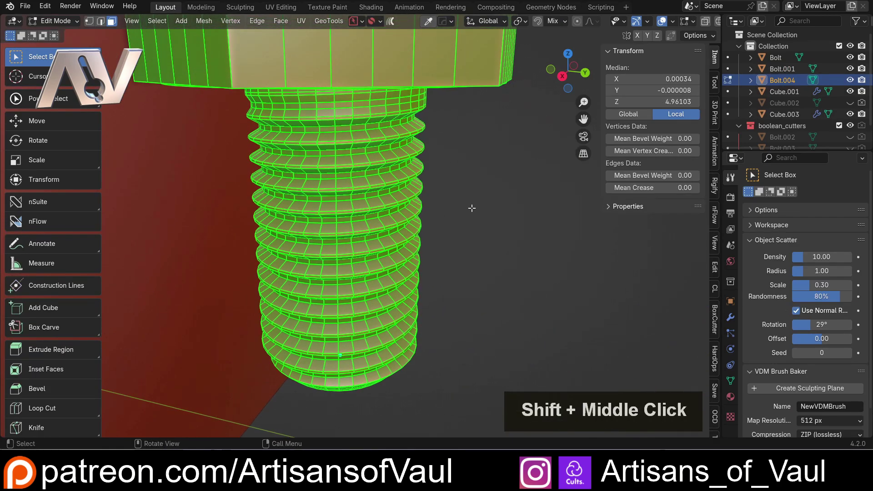
key("alt+s")
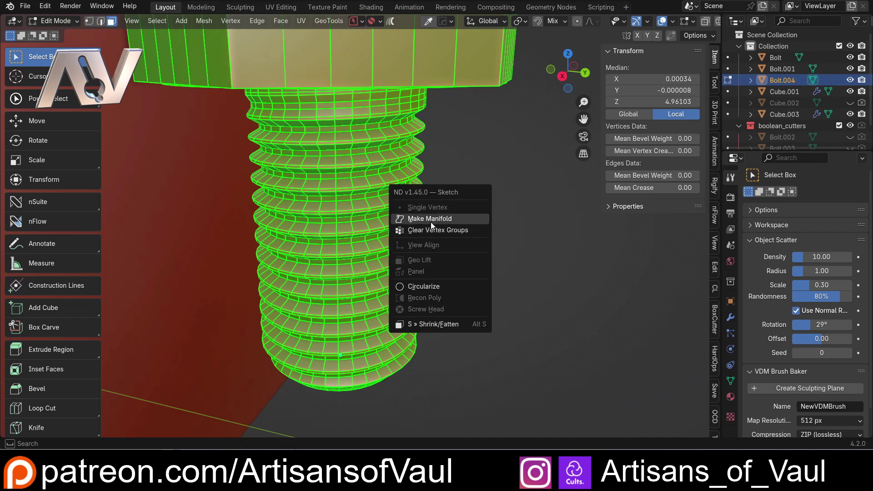
left_click(438, 325)
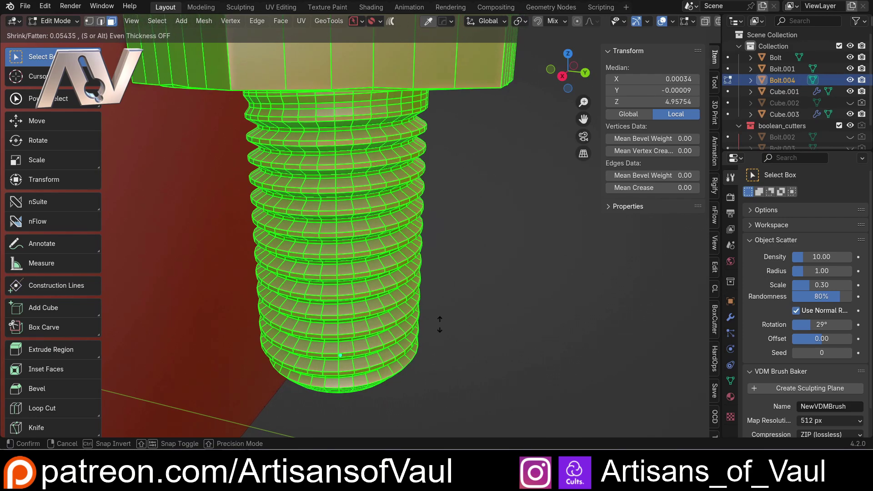
left_click(440, 323)
scroll(339, 172, "down", 4)
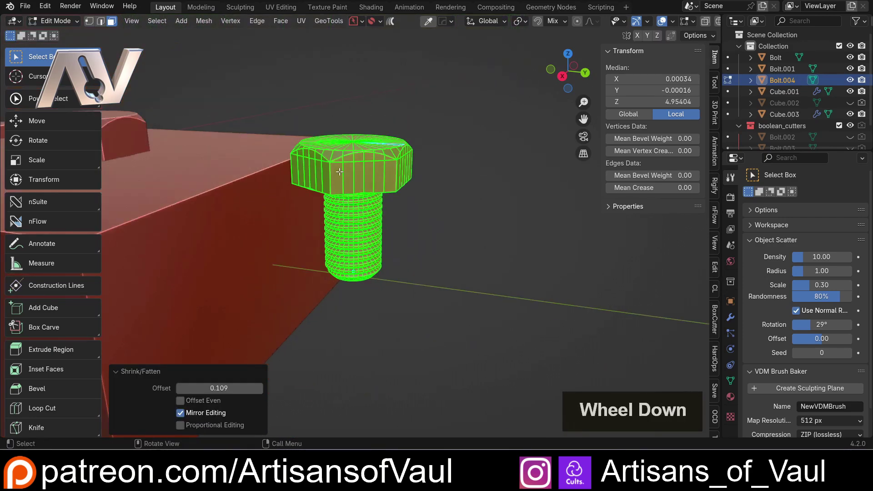
middle_click_drag(333, 270, 354, 255)
key("Tab")
scroll(368, 124, "down", 3)
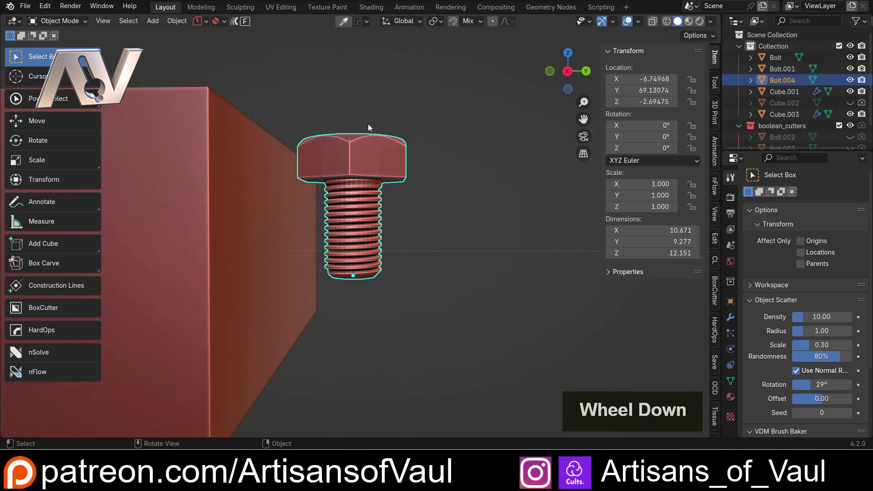
middle_click_drag(367, 124, 369, 212, "shift")
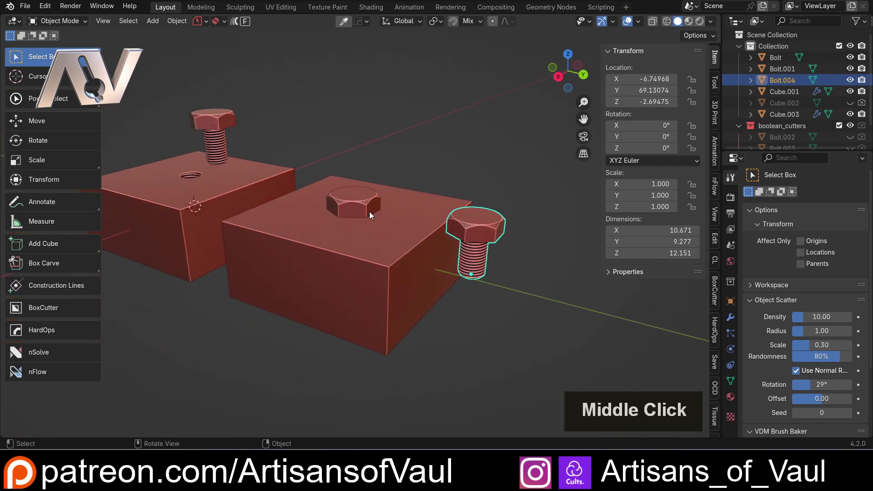
scroll(369, 212, "up", 2)
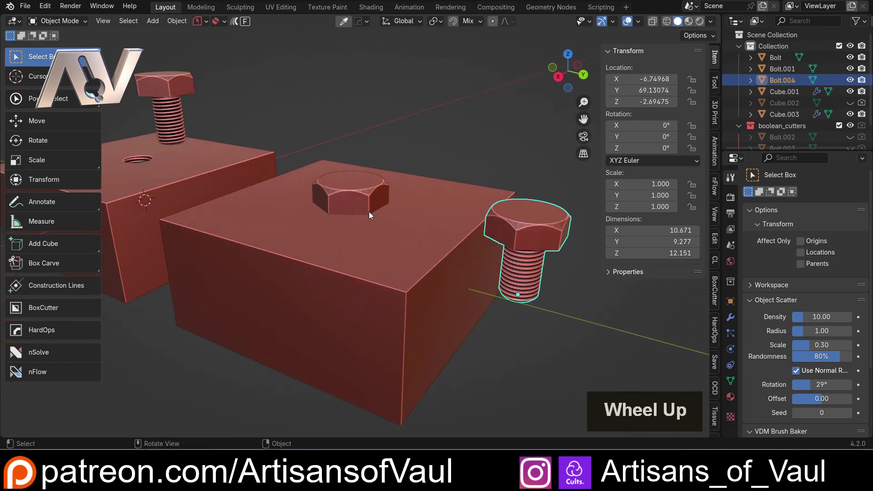